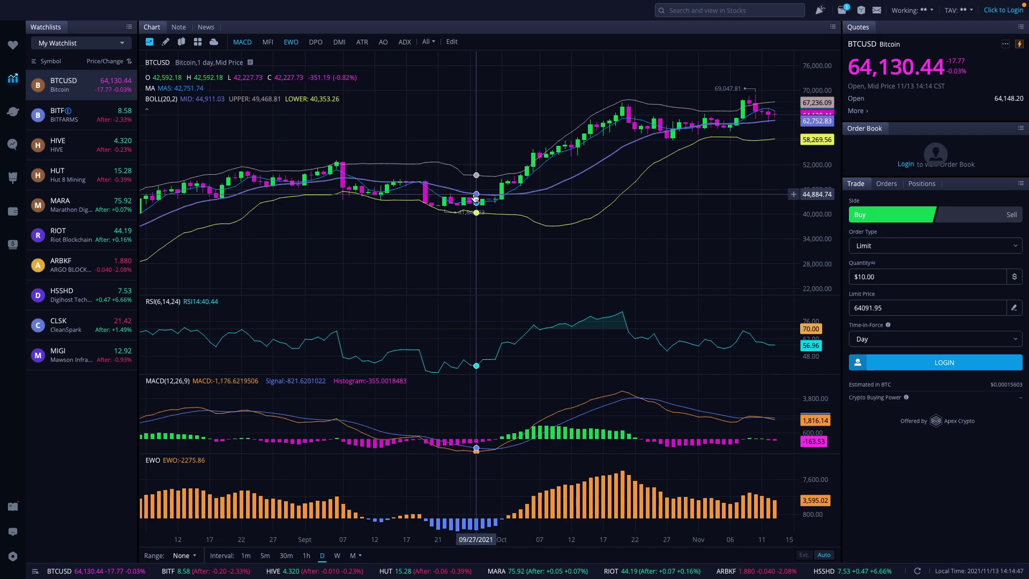
Select BITF and review its news, analyst rating, institutional holders and empty insider activity
click(89, 122)
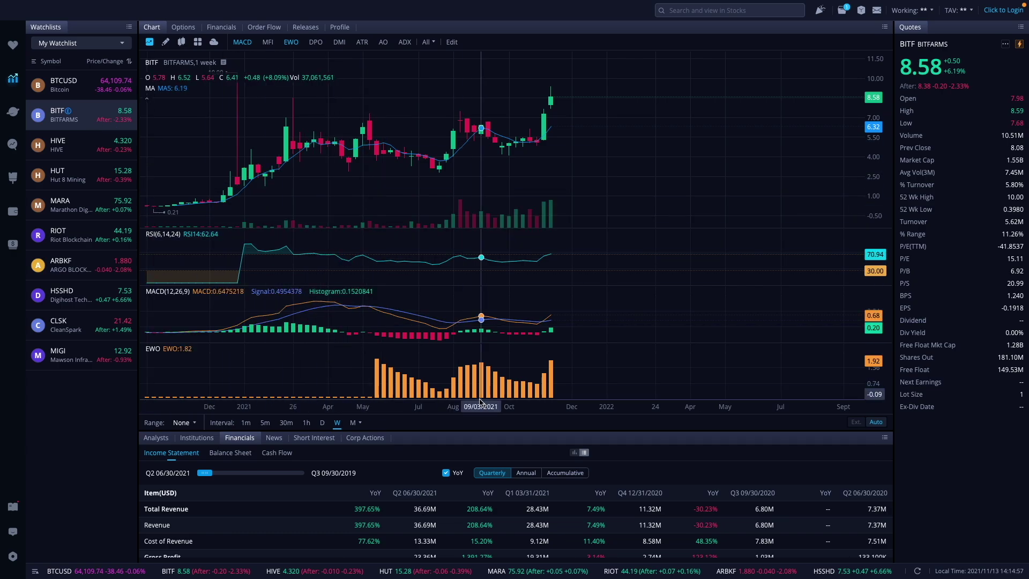
click(273, 438)
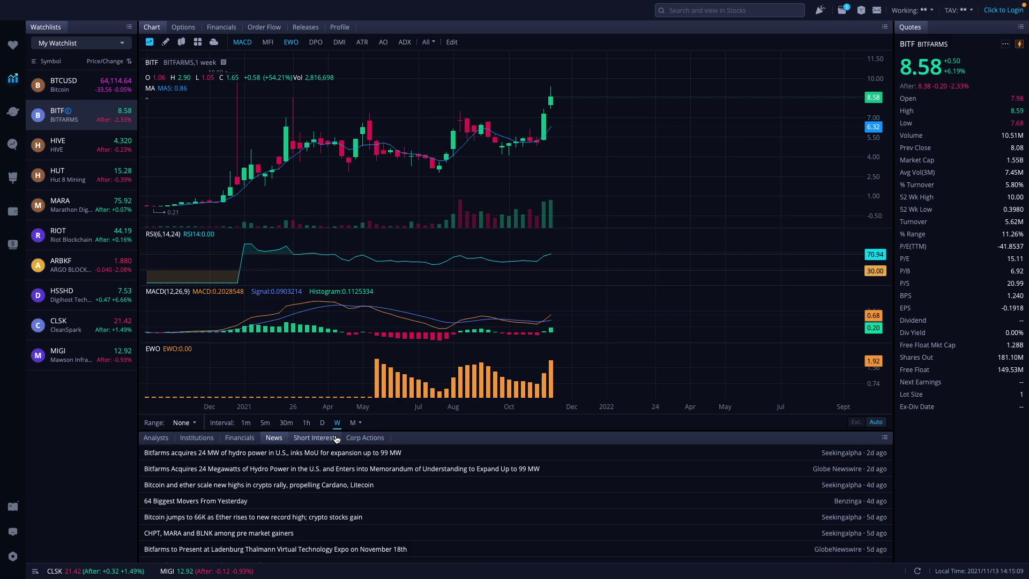
click(154, 441)
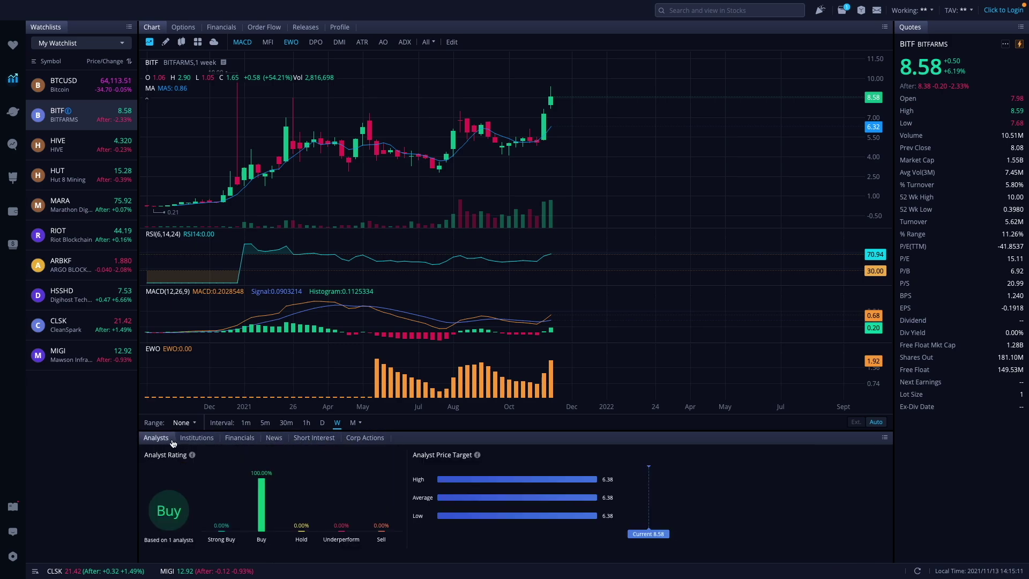
click(203, 439)
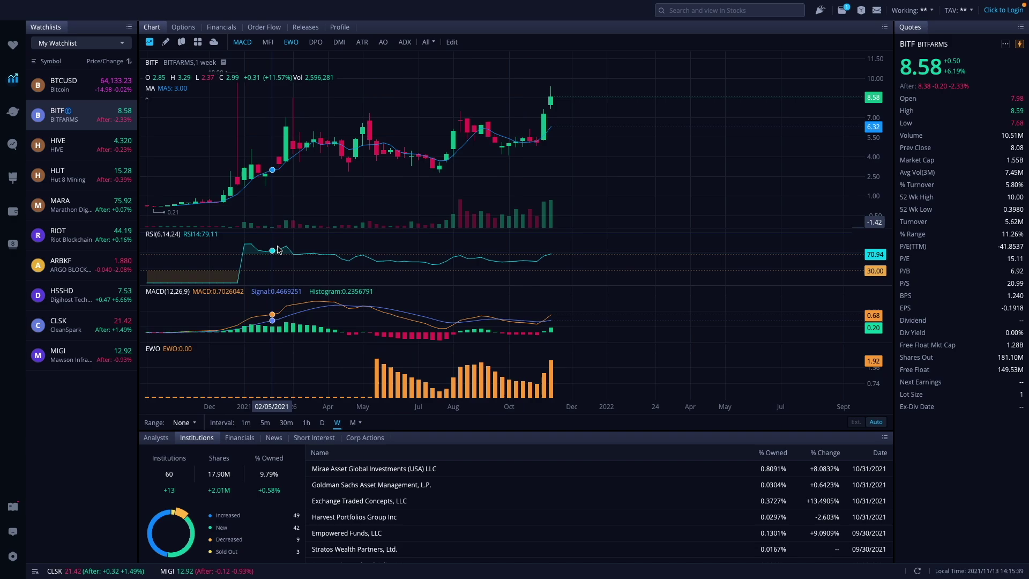
click(360, 439)
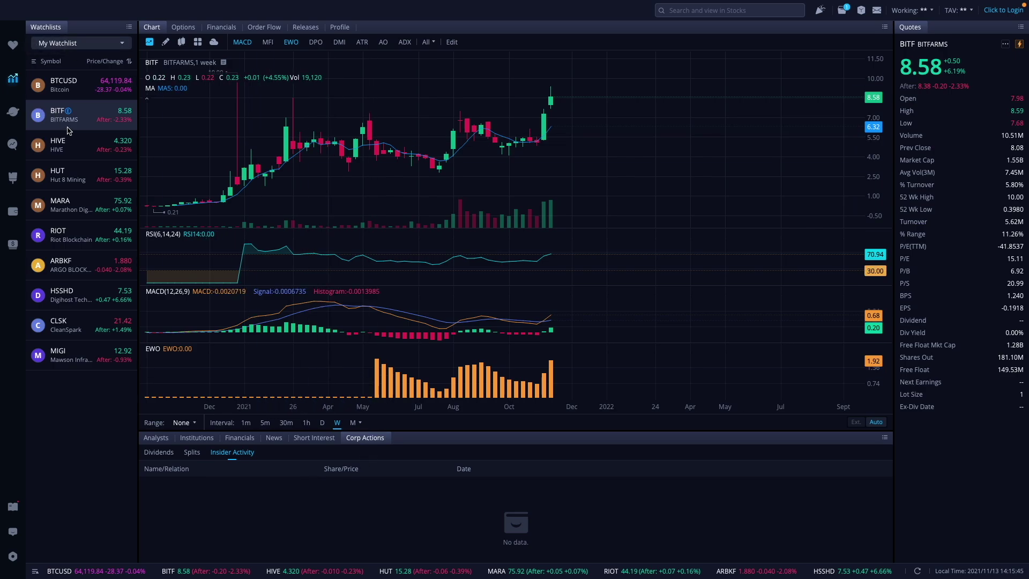
Select HIVE and set its chart interval to daily candles
click(73, 145)
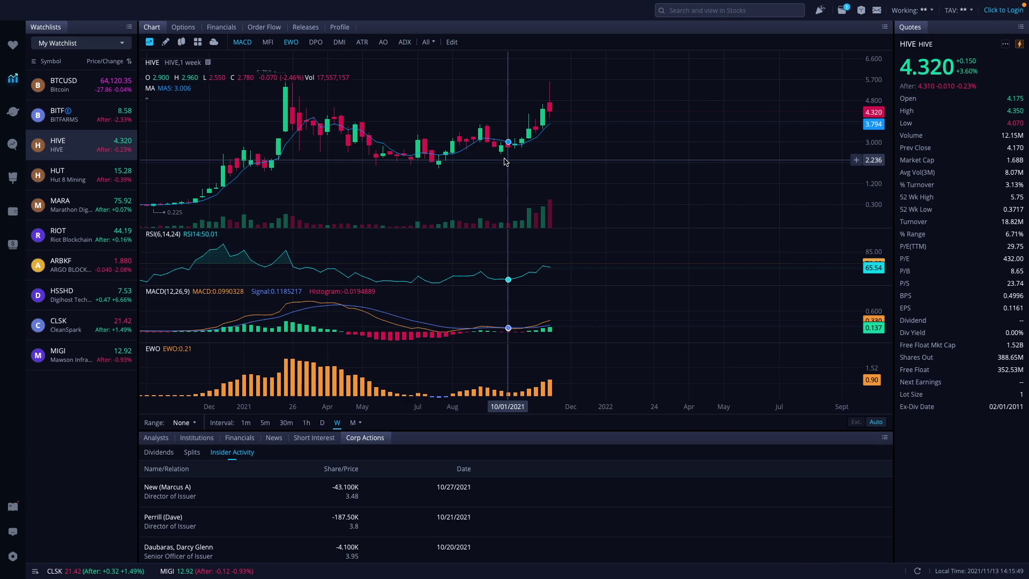
click(322, 423)
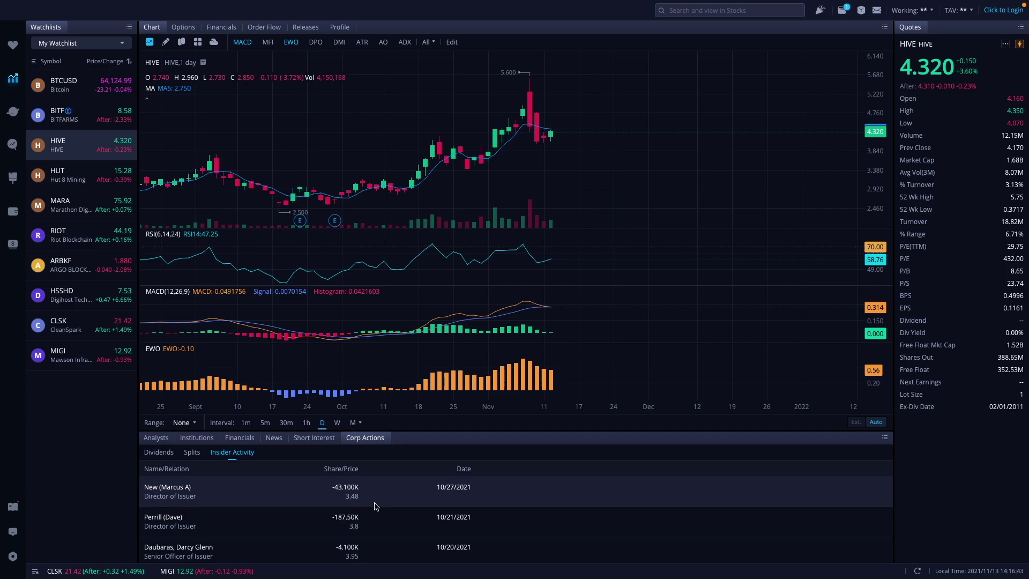
scroll(372, 500, down, 1)
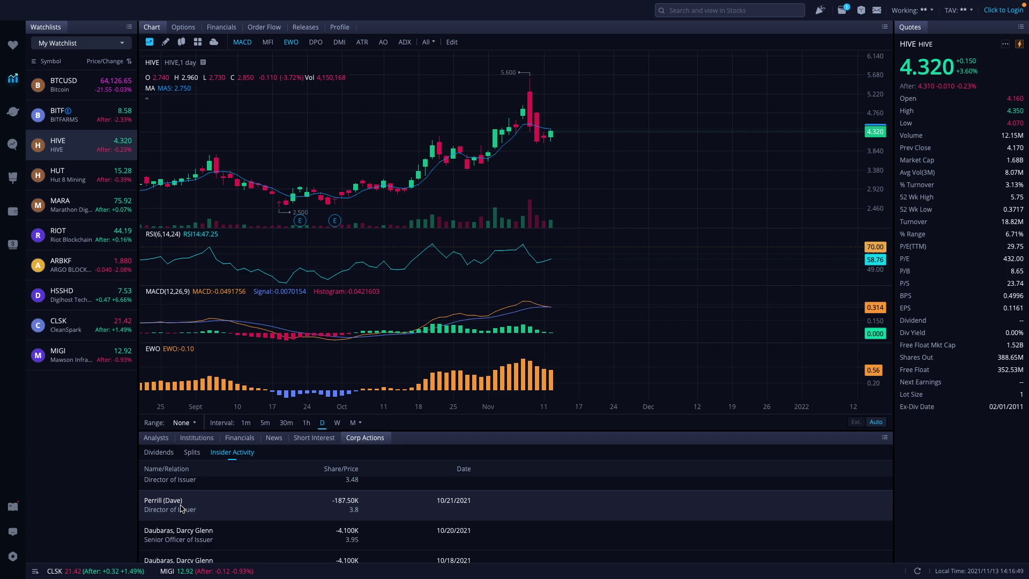
scroll(160, 513, up, 1)
scroll(158, 512, down, 1)
scroll(158, 513, up, 1)
scroll(158, 513, down, 1)
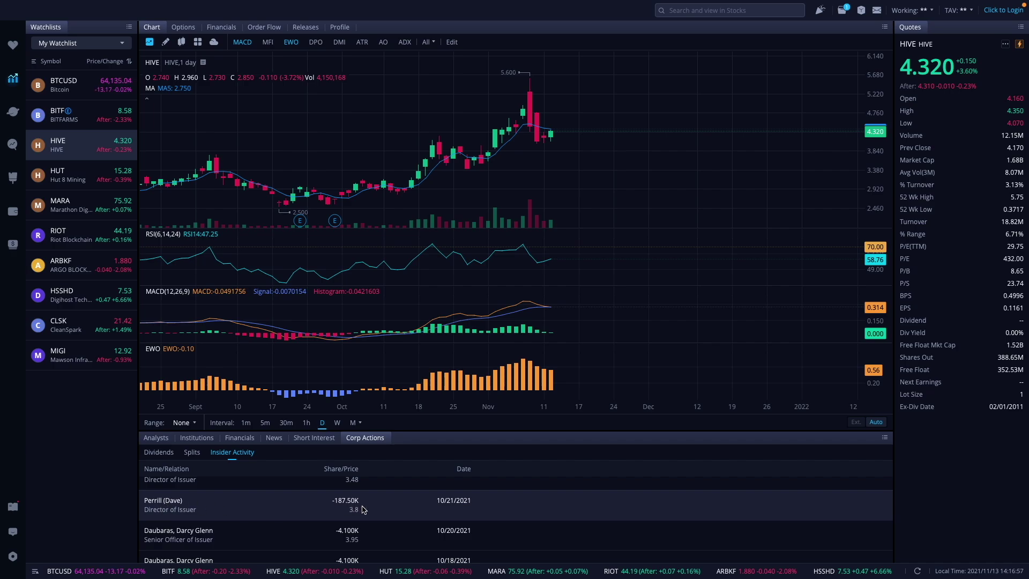
scroll(373, 515, down, 2)
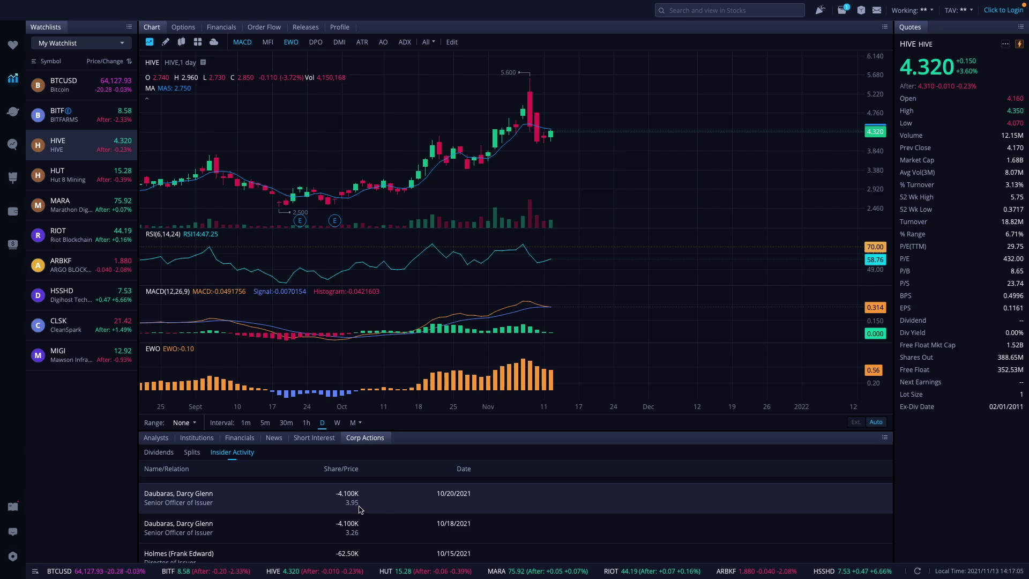
scroll(373, 507, down, 1)
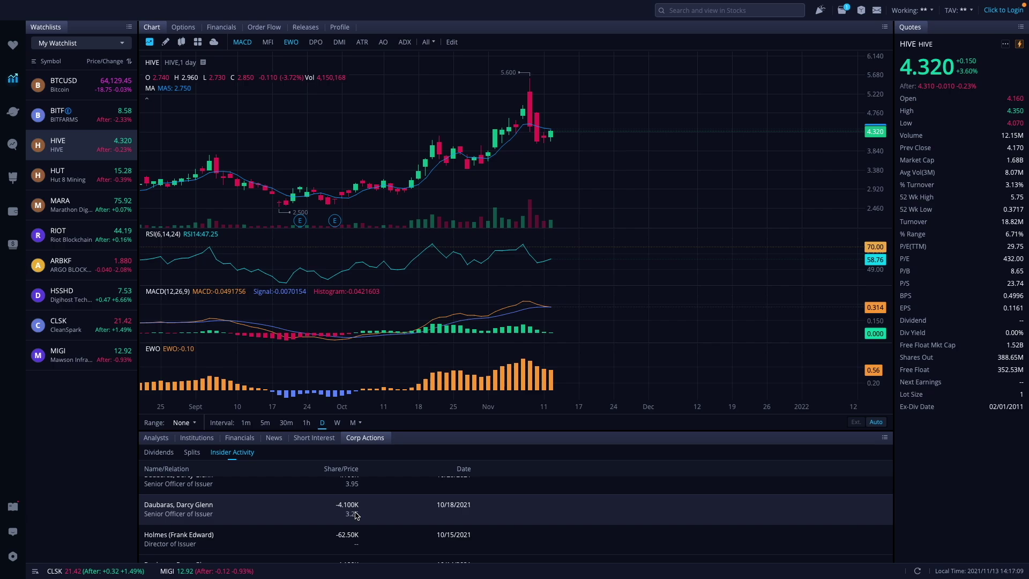
scroll(356, 516, down, 1)
scroll(356, 516, down, 1)
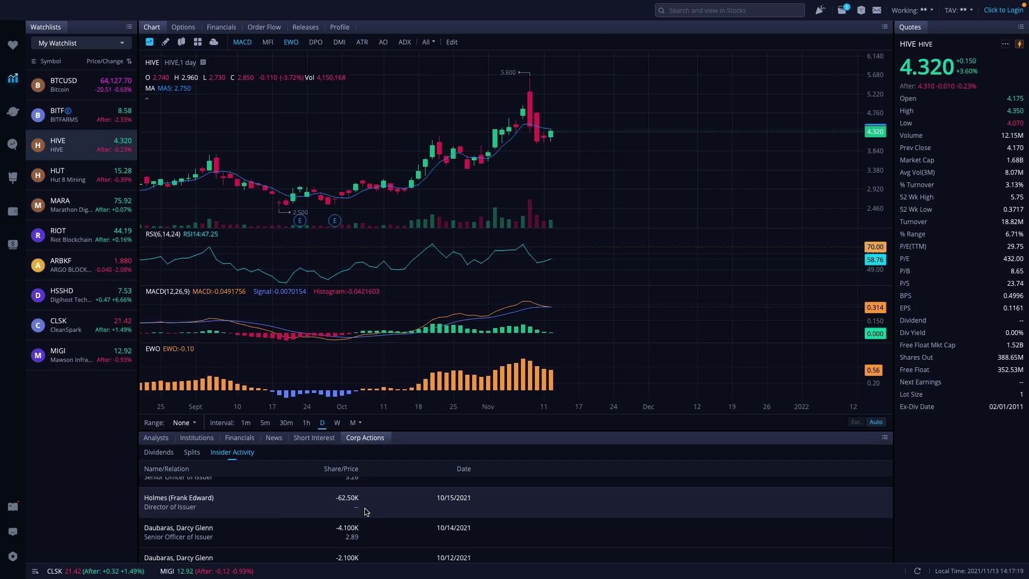
scroll(346, 515, down, 1)
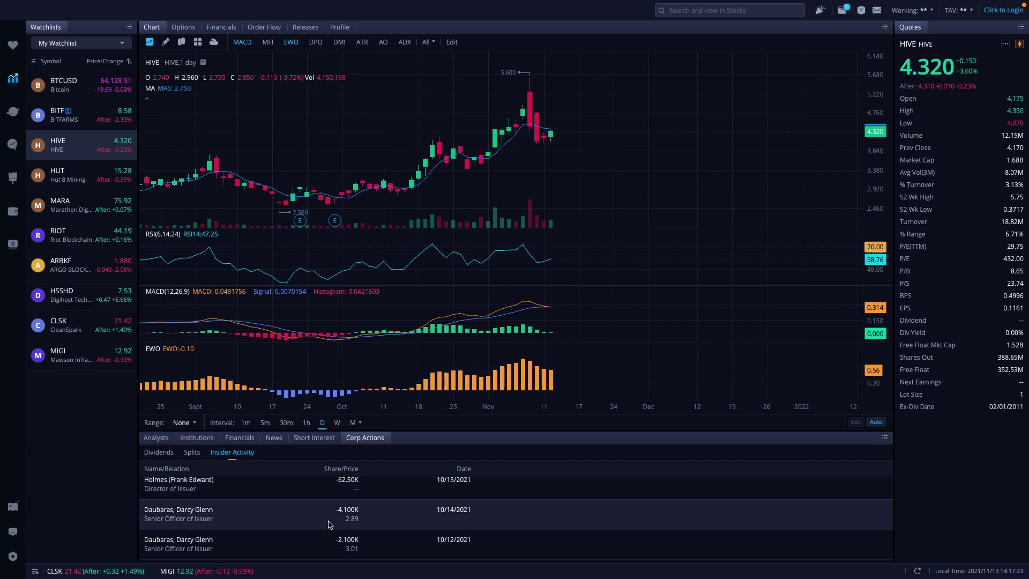
scroll(351, 520, down, 2)
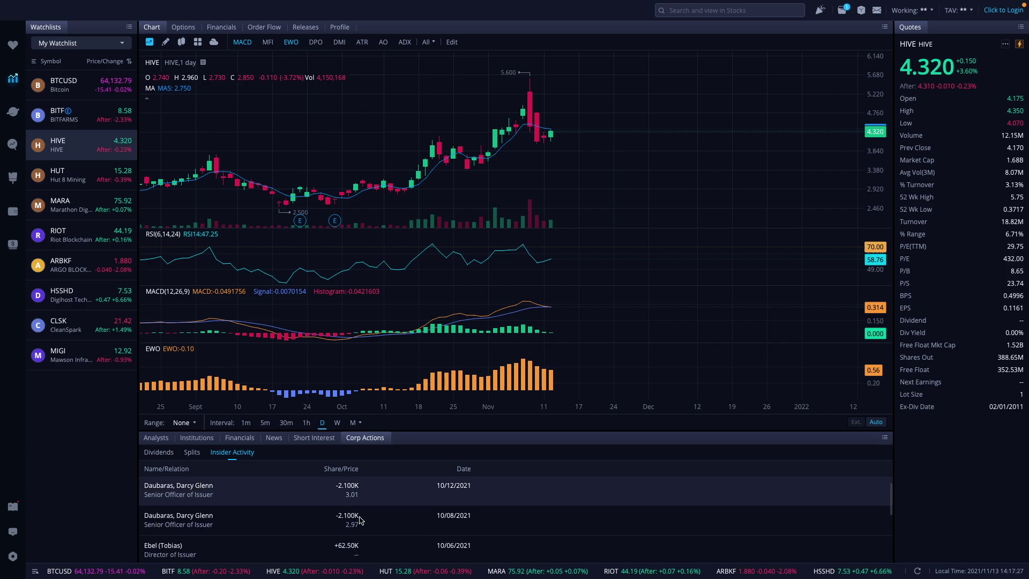
scroll(346, 522, down, 2)
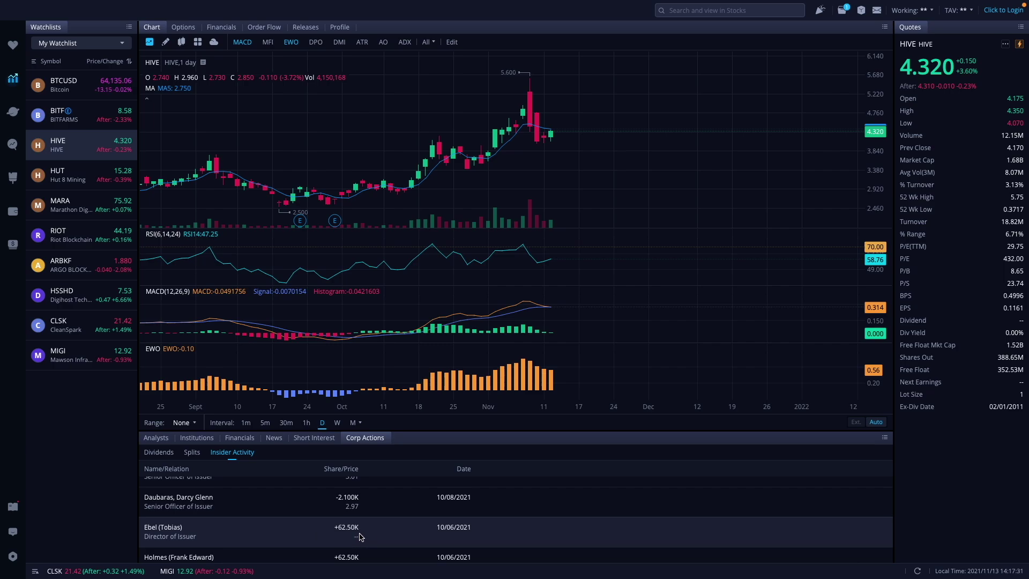
scroll(365, 536, down, 1)
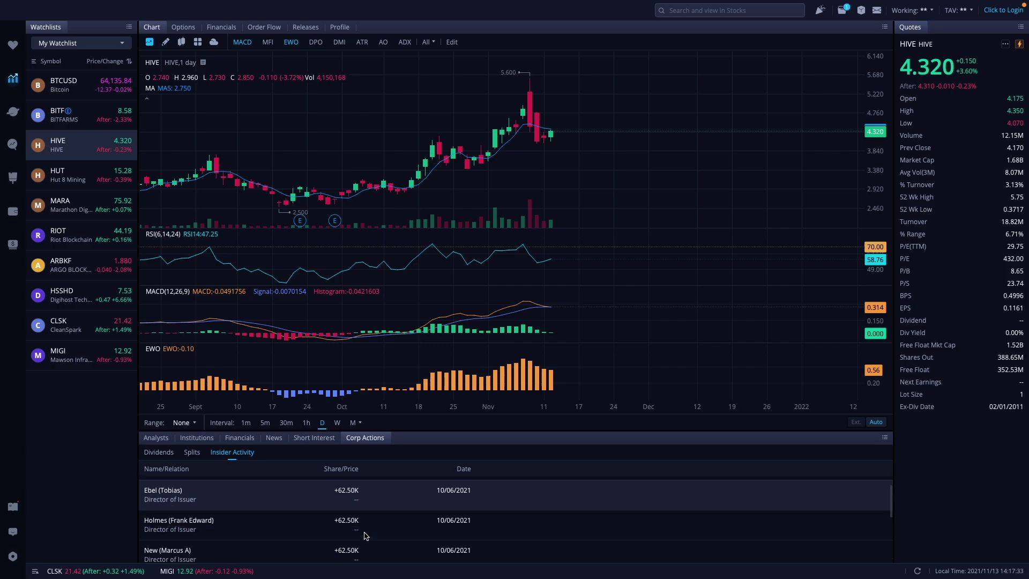
scroll(365, 535, down, 2)
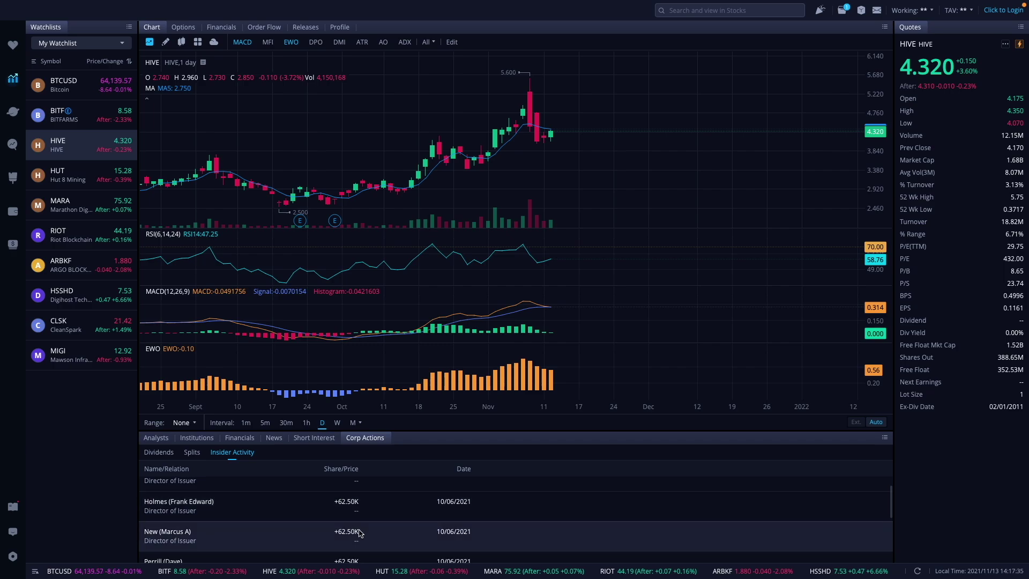
scroll(364, 534, down, 1)
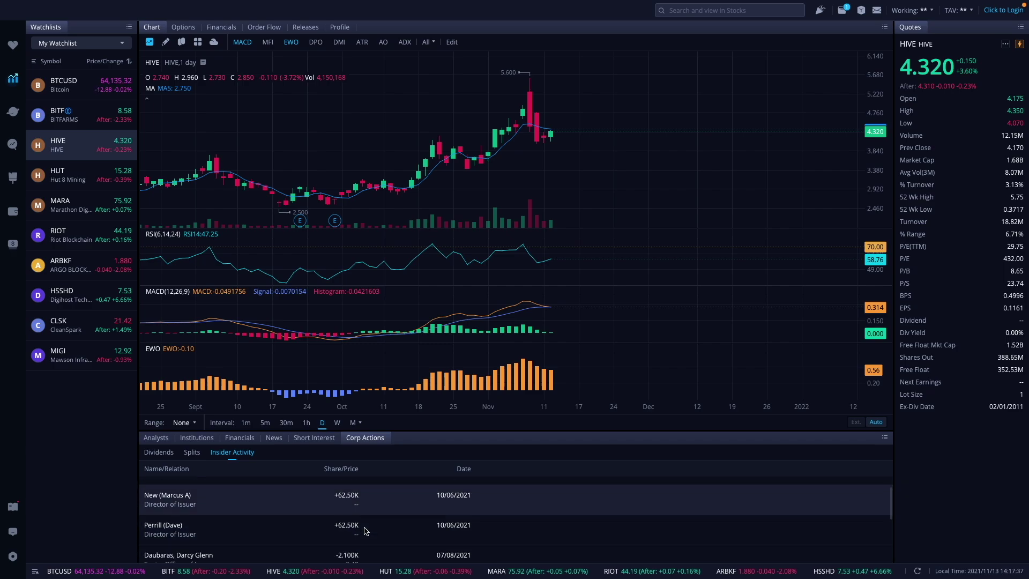
scroll(367, 525, down, 1)
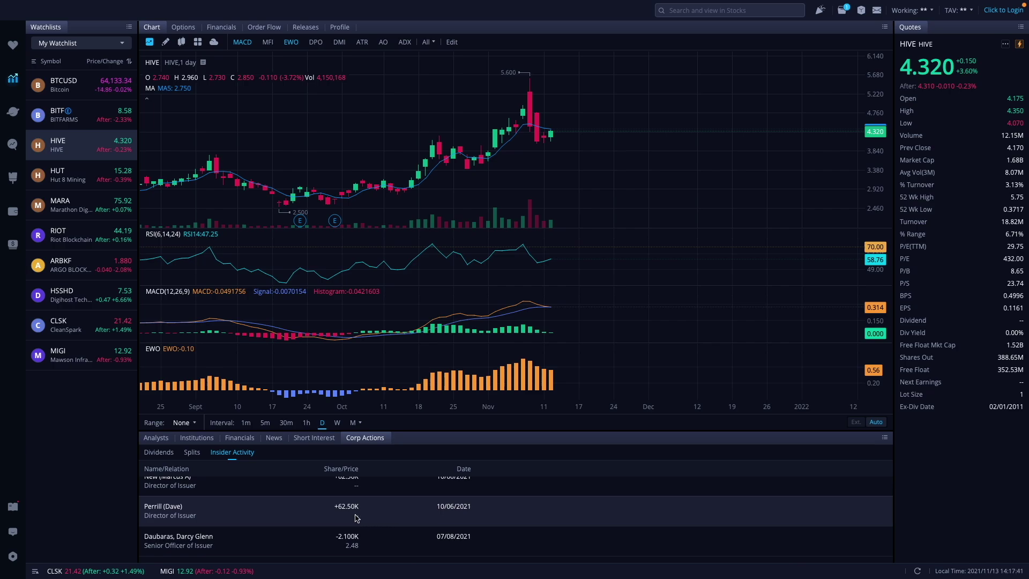
scroll(358, 517, up, 5)
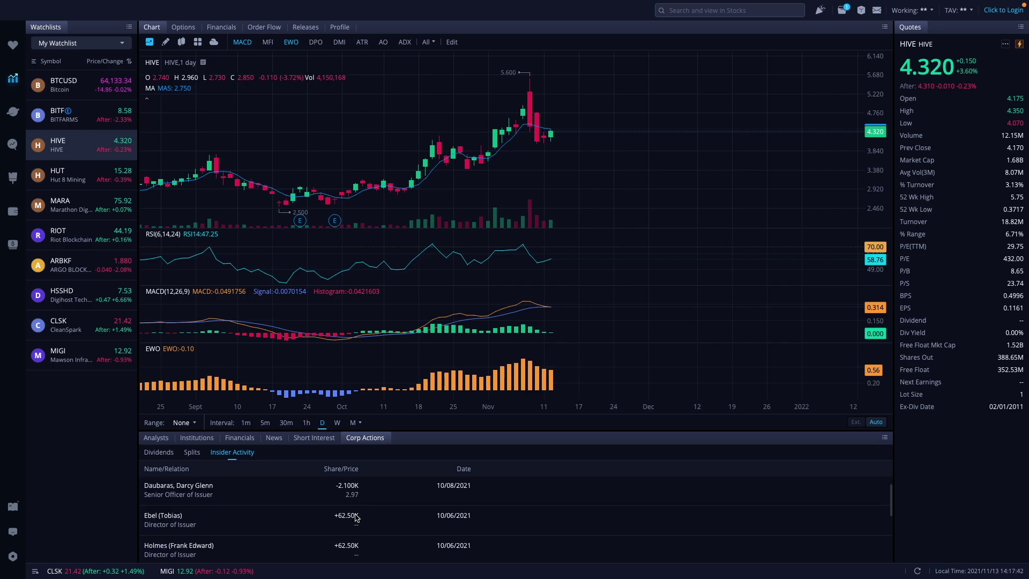
View HIVE's institutional holders, then switch to Hut 8 Mining (HUT)
click(204, 443)
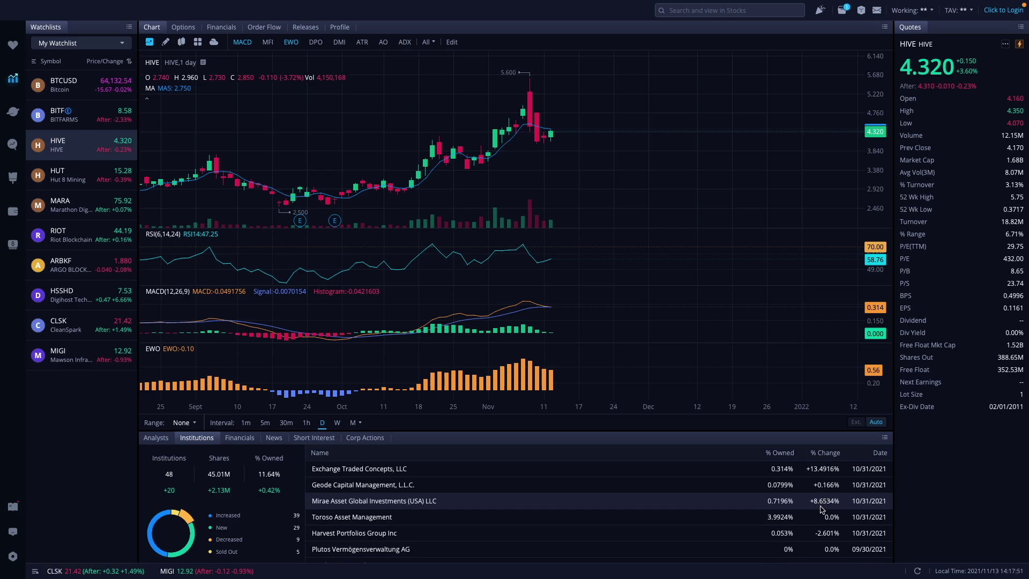
click(86, 176)
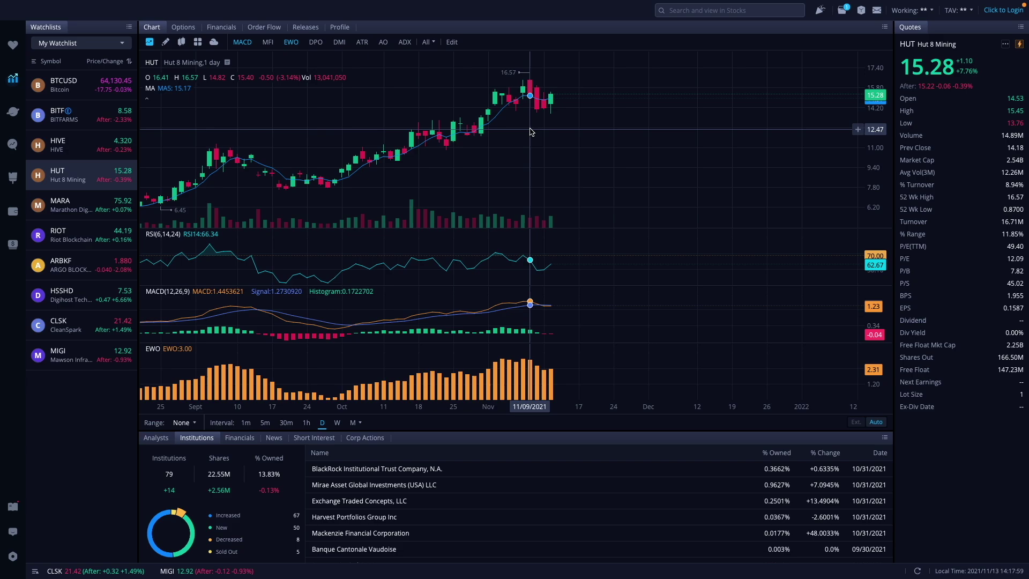
click(274, 438)
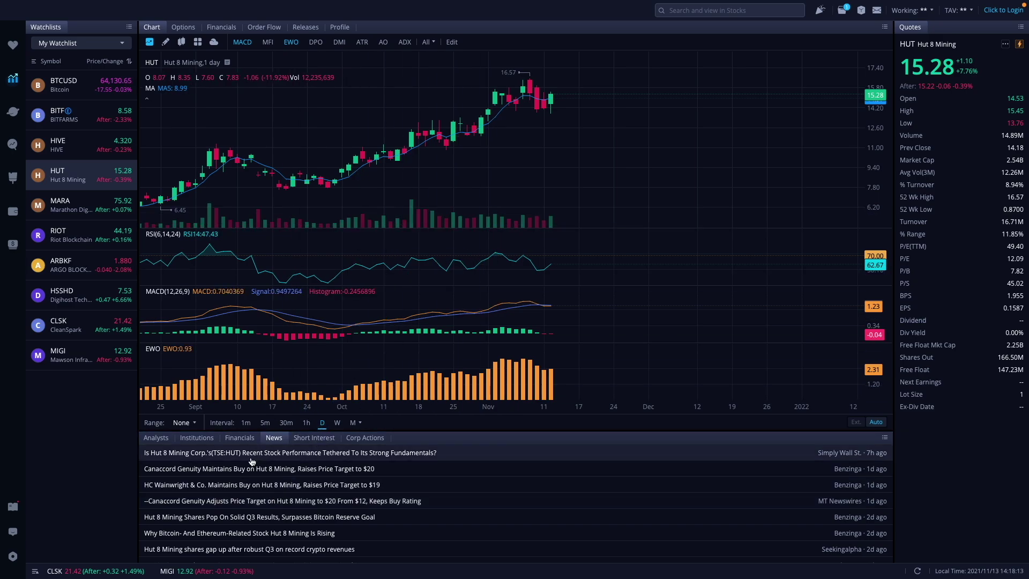
click(197, 437)
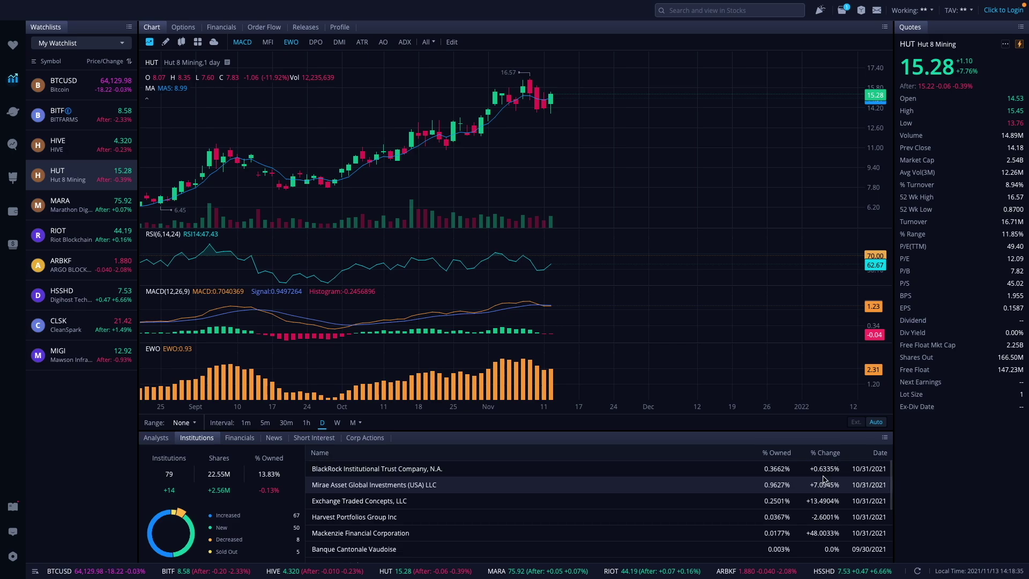
click(371, 441)
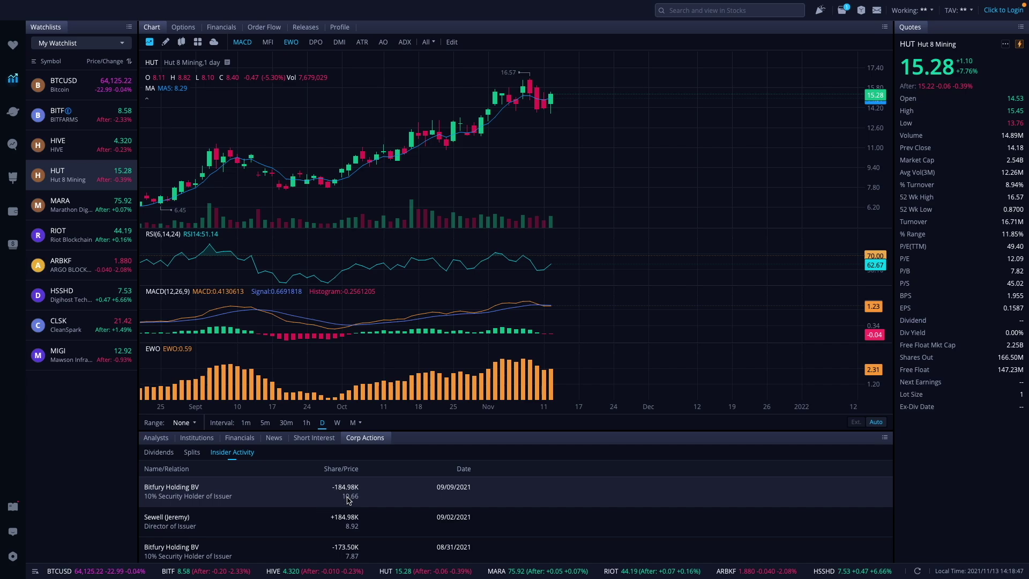
scroll(347, 501, down, 1)
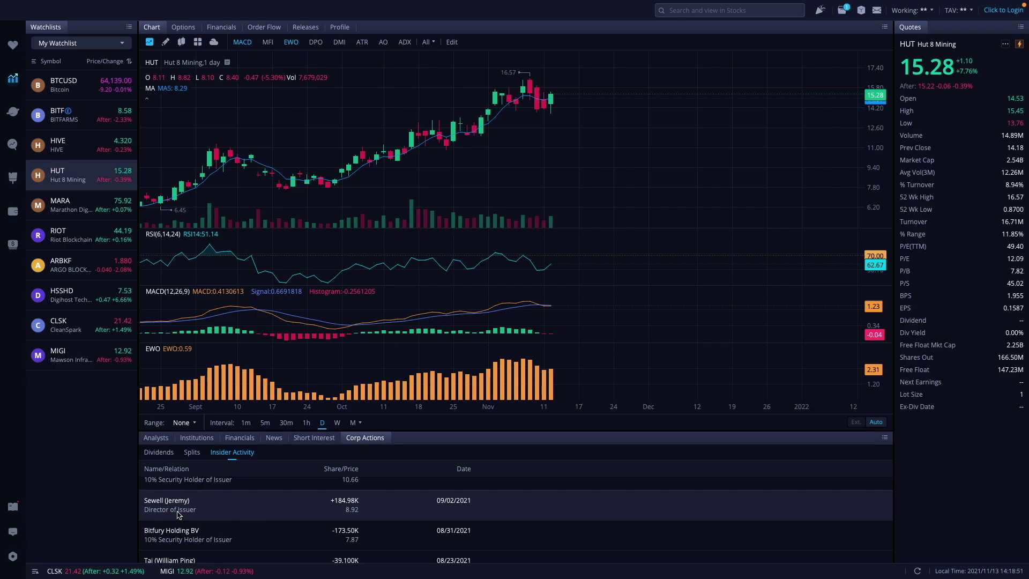
scroll(372, 513, up, 1)
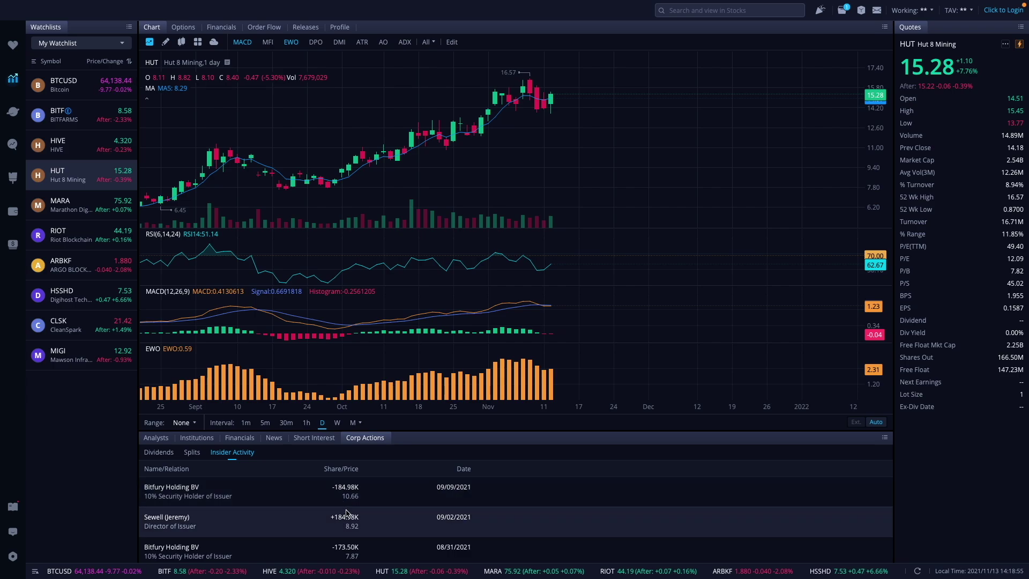
scroll(375, 513, up, 1)
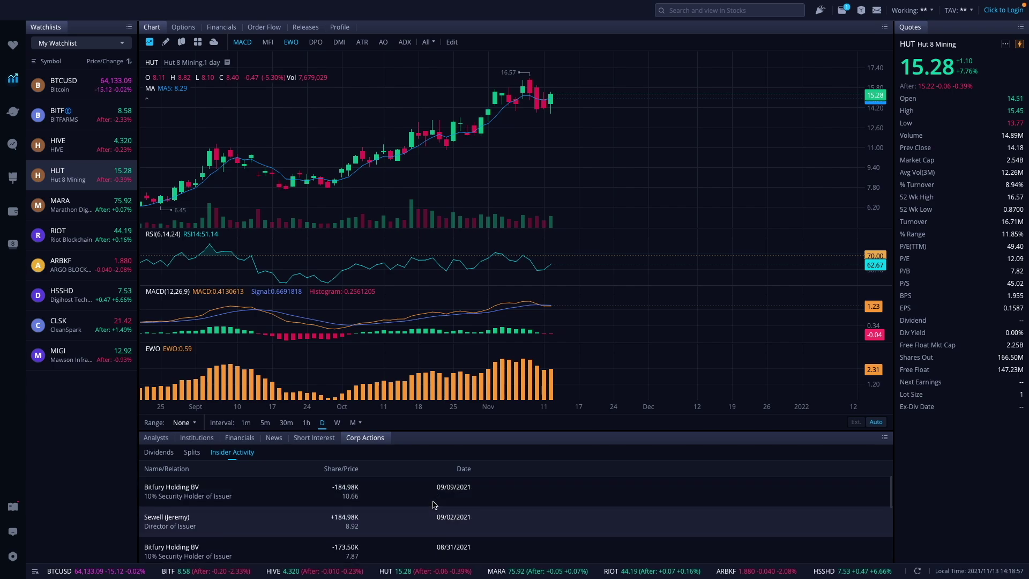
scroll(431, 514, down, 1)
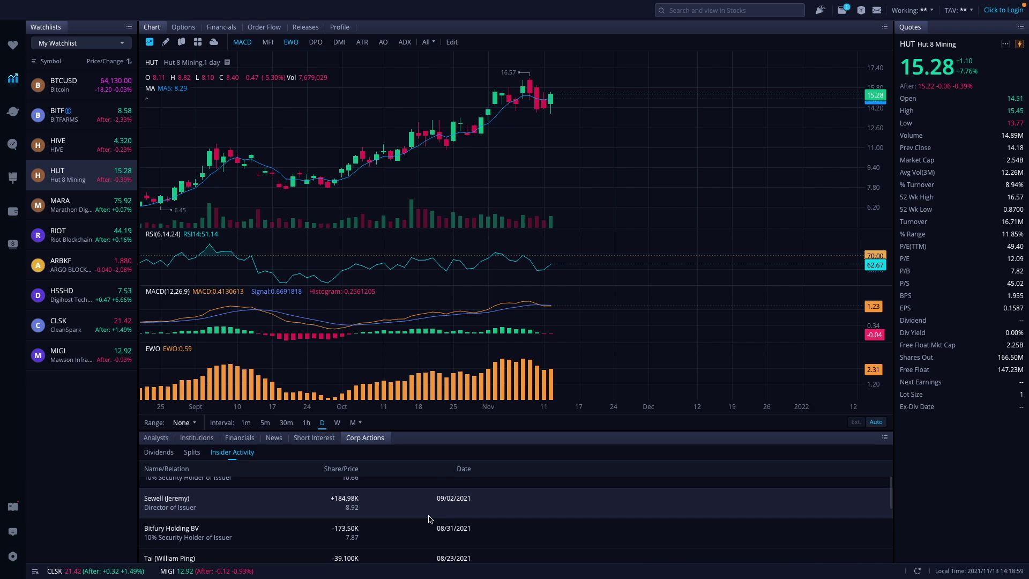
scroll(335, 536, down, 1)
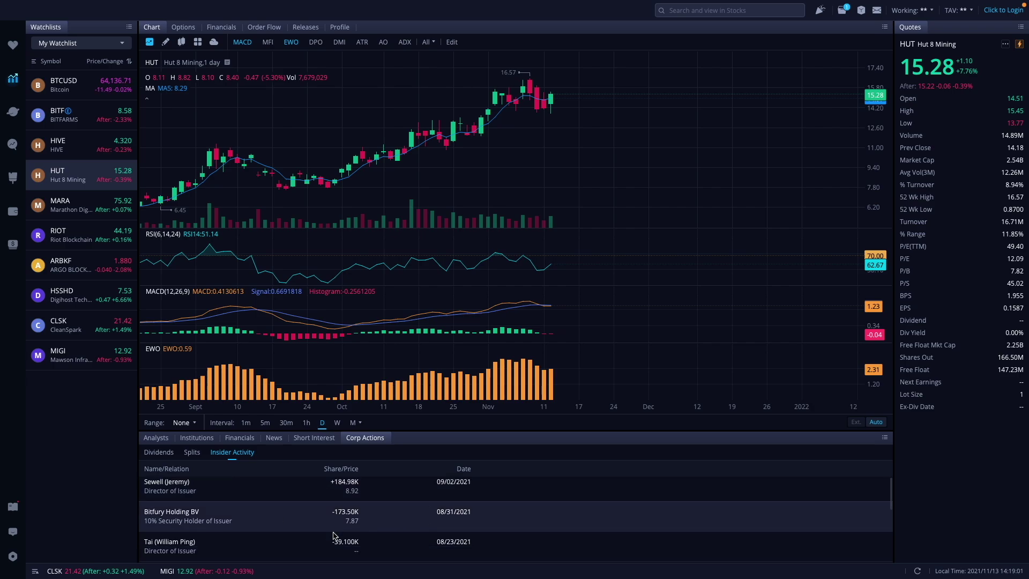
scroll(297, 541, down, 1)
scroll(296, 541, down, 1)
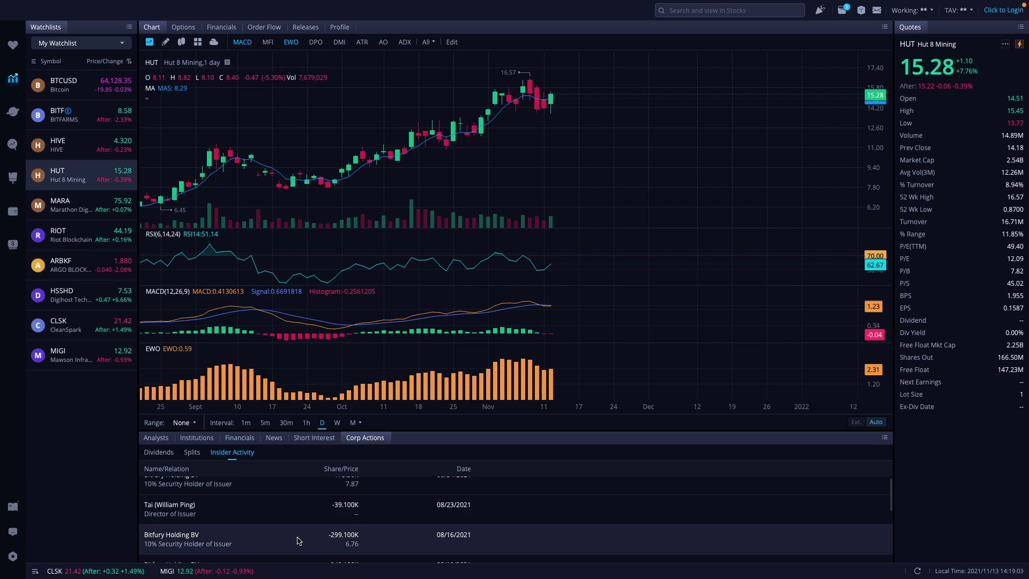
scroll(373, 538, up, 4)
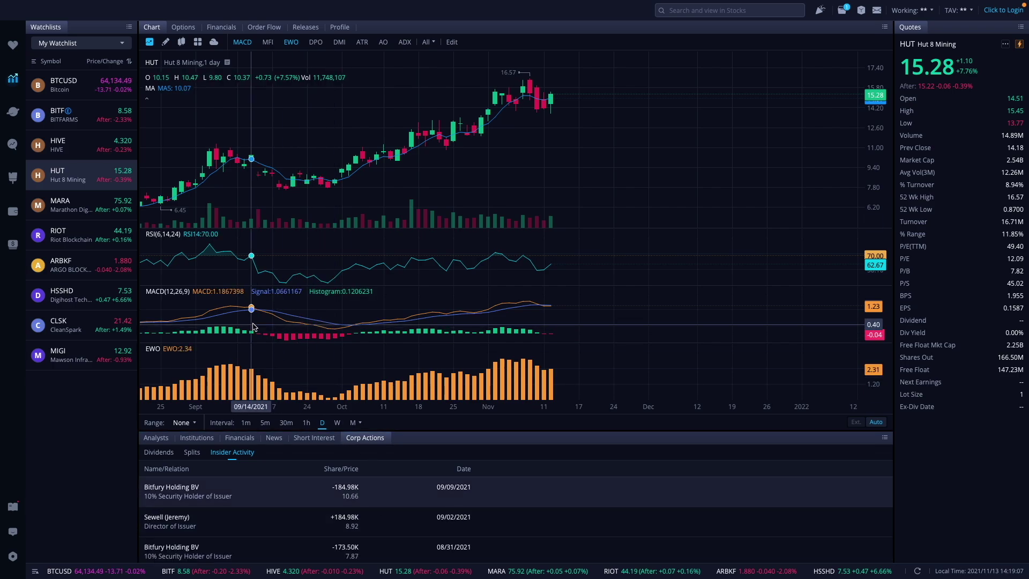
Select Marathon Digital (MARA) and scroll through its insider trades
click(80, 205)
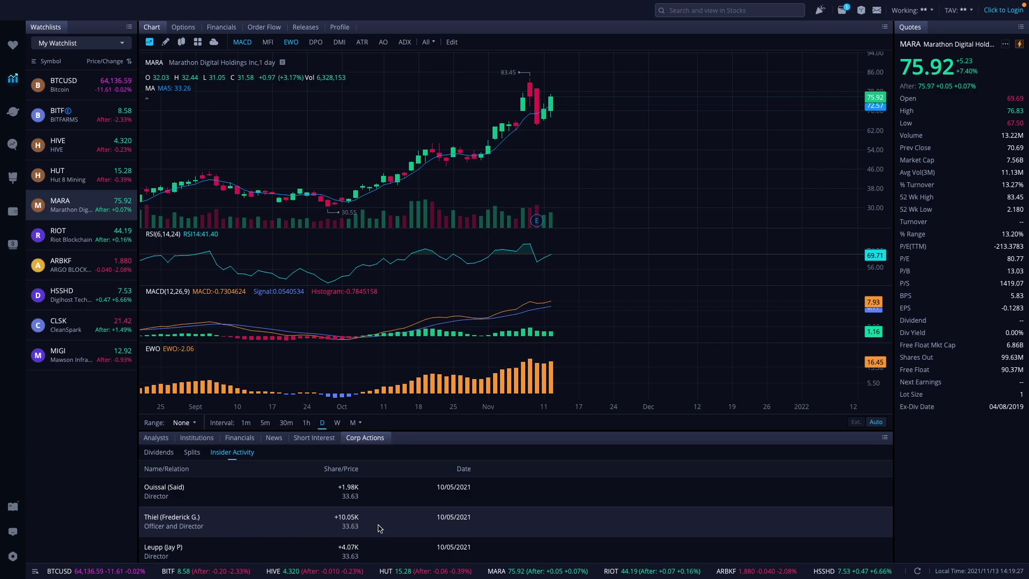
scroll(375, 529, down, 3)
scroll(396, 529, down, 3)
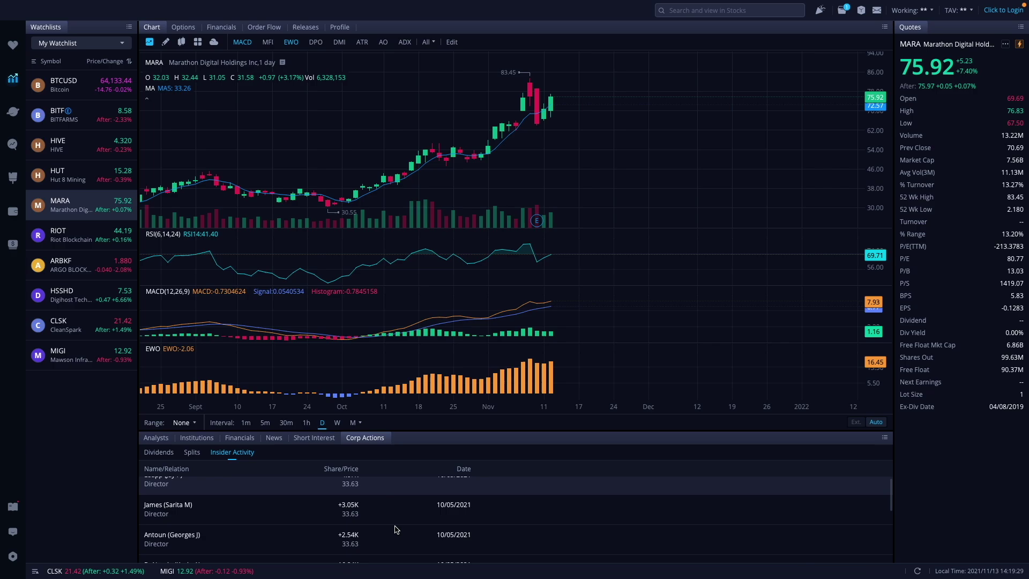
scroll(380, 511, down, 1)
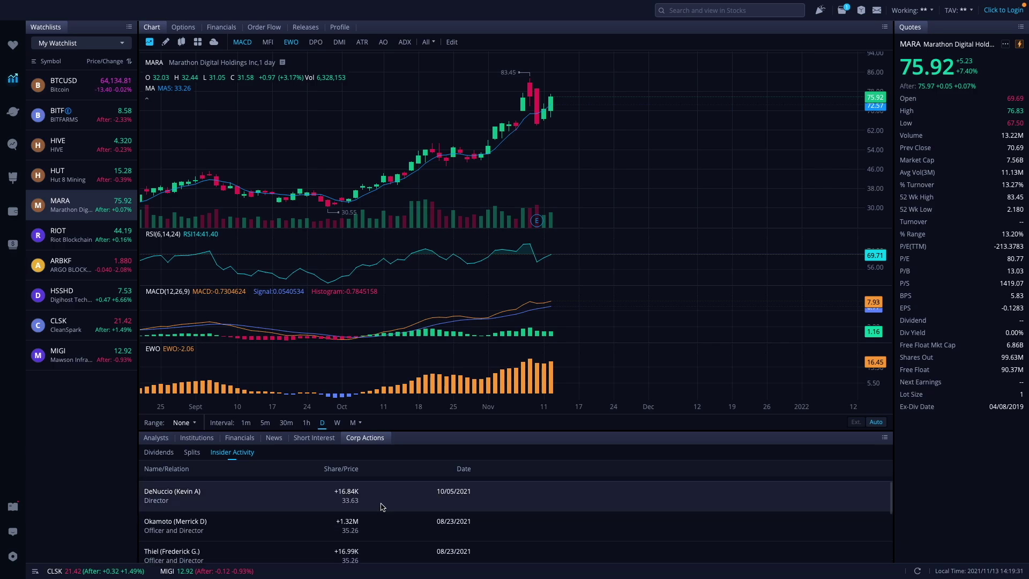
scroll(383, 507, down, 5)
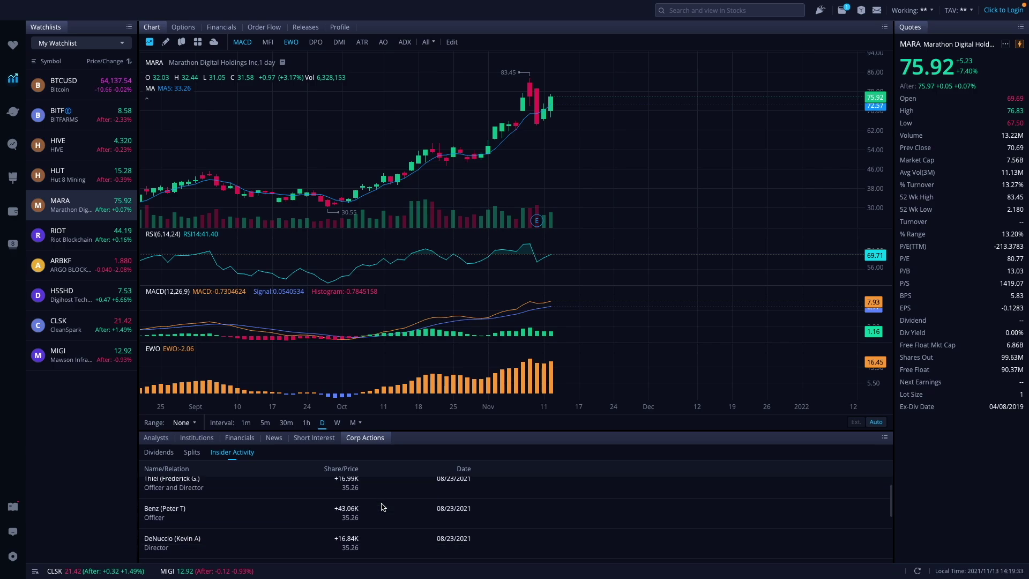
scroll(382, 507, down, 3)
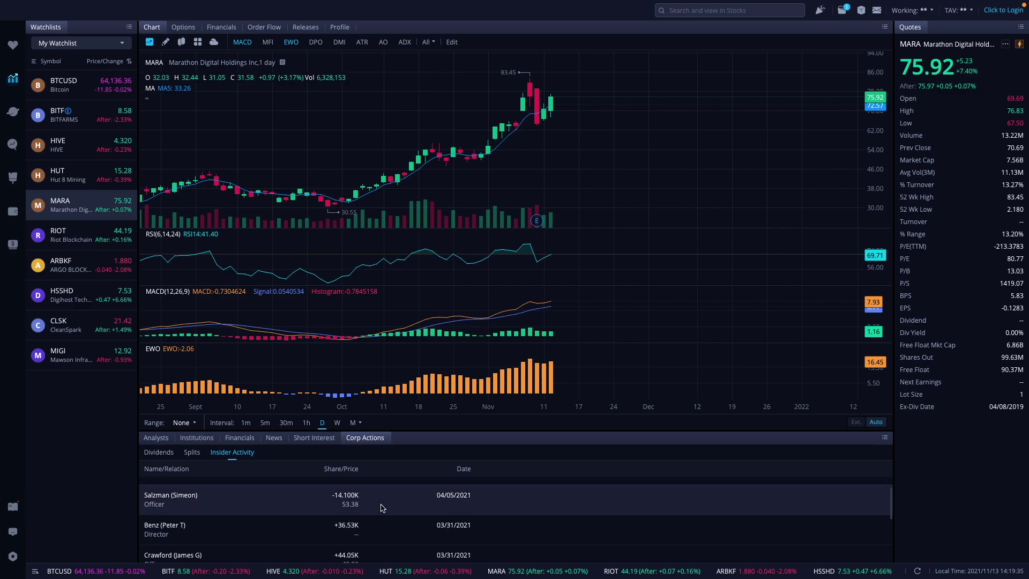
scroll(383, 508, down, 4)
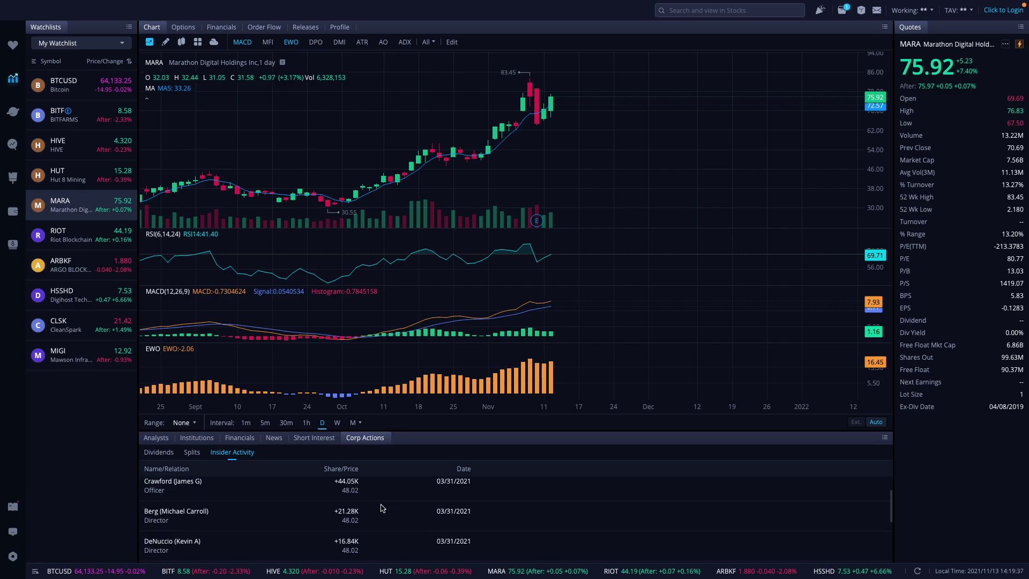
scroll(382, 508, up, 5)
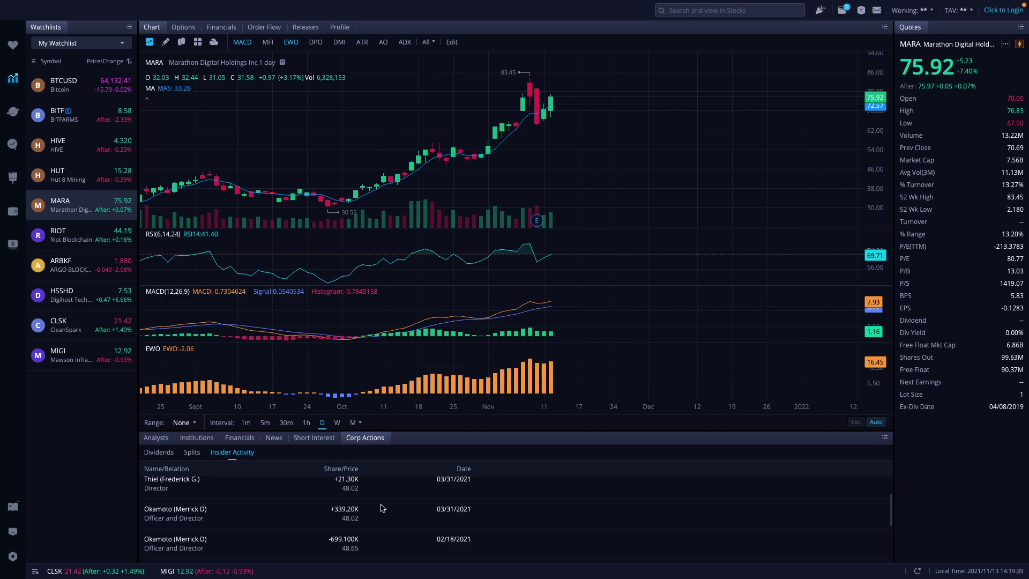
scroll(383, 508, up, 3)
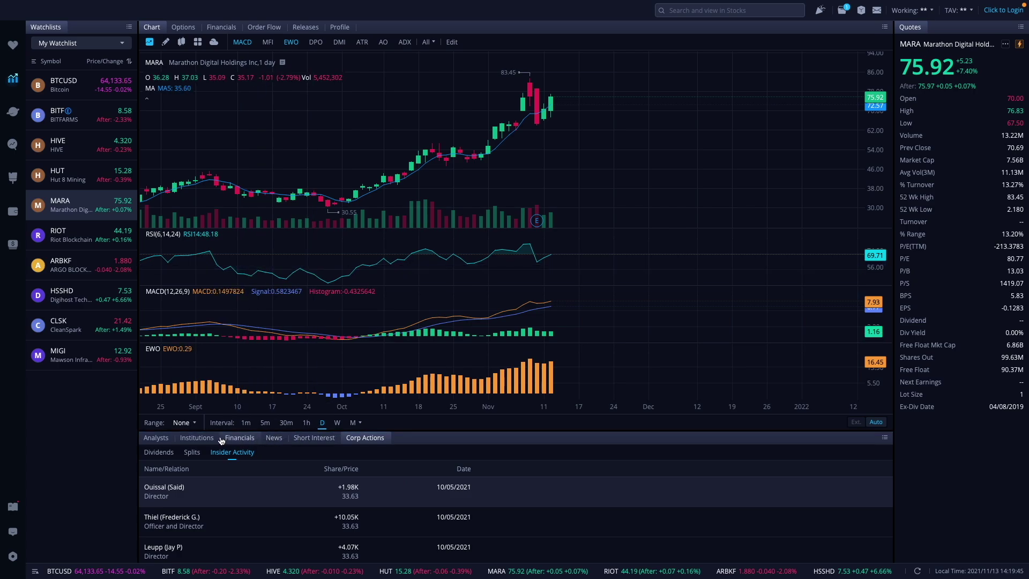
Show MARA's institutional holders: 269 institutions owning 36.72M shares, 36.86%
click(198, 440)
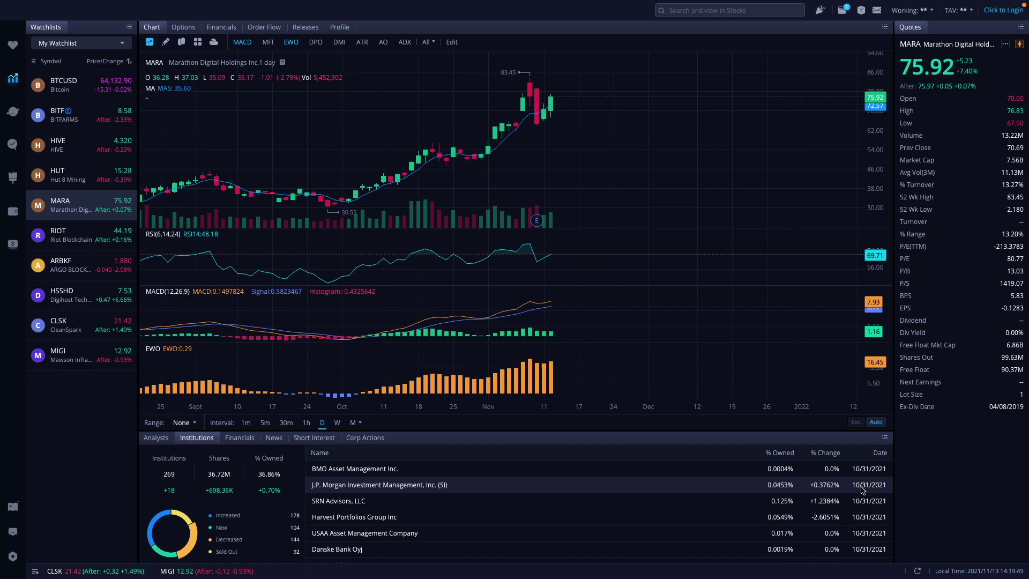
scroll(863, 513, down, 1)
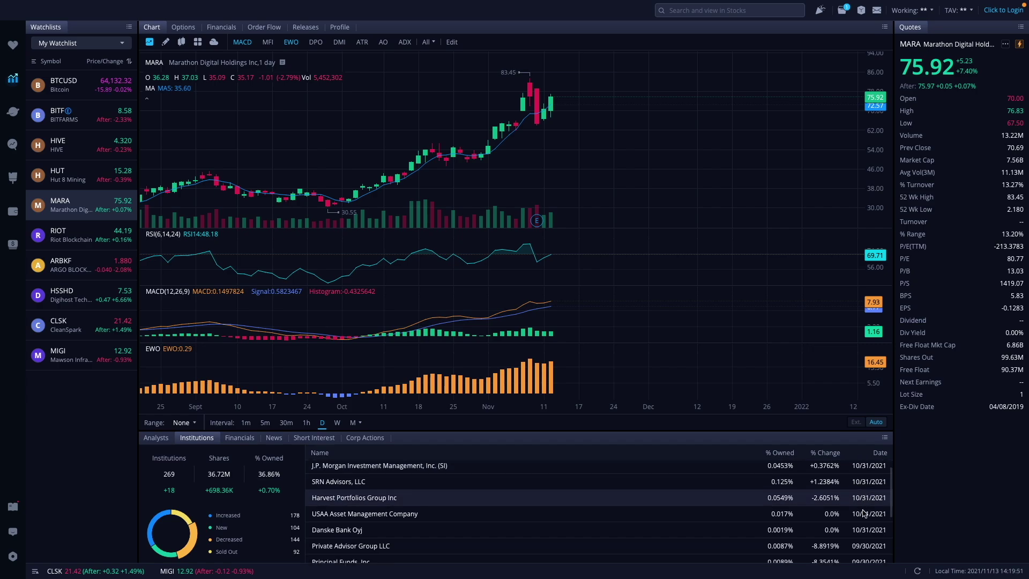
scroll(859, 516, up, 1)
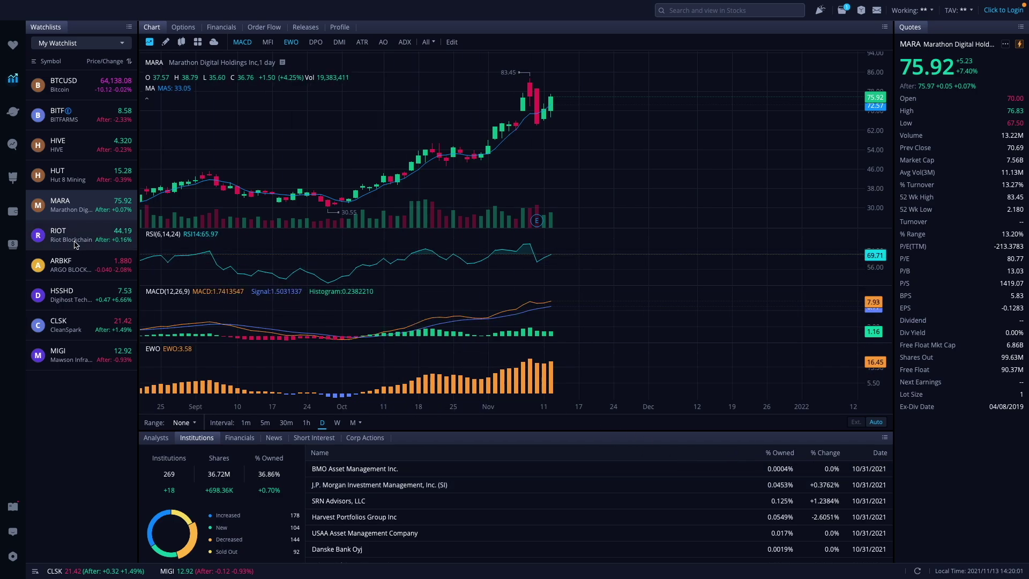
Select RIOT, scan its institutional holders, then scroll its insider trades from 10/13/2021
click(114, 240)
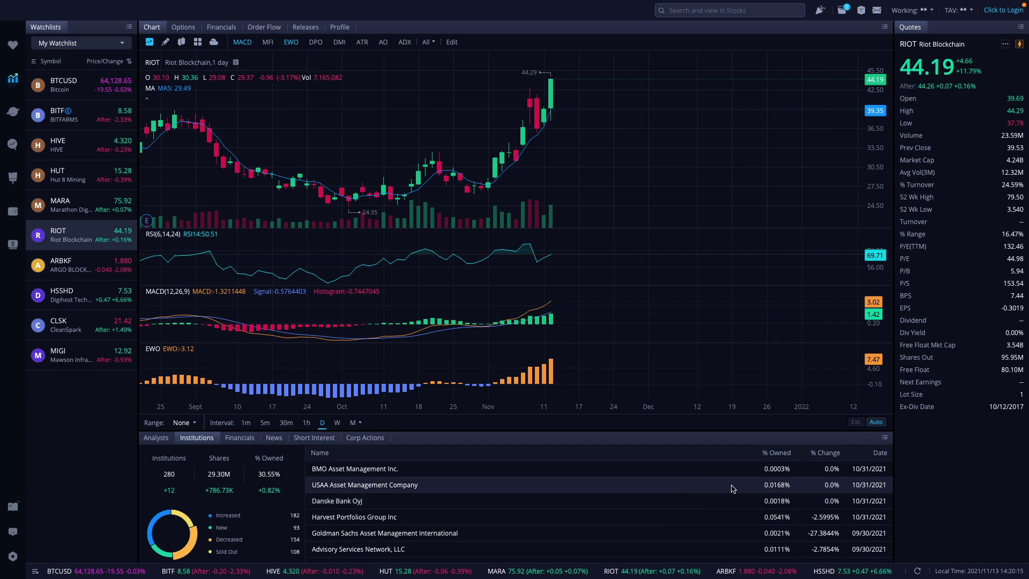
scroll(825, 509, down, 1)
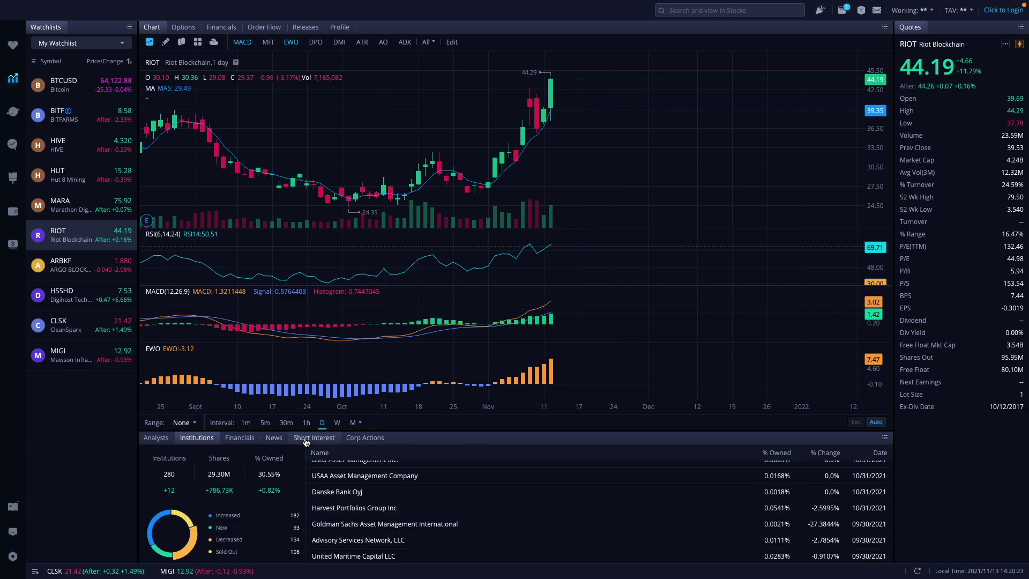
click(364, 438)
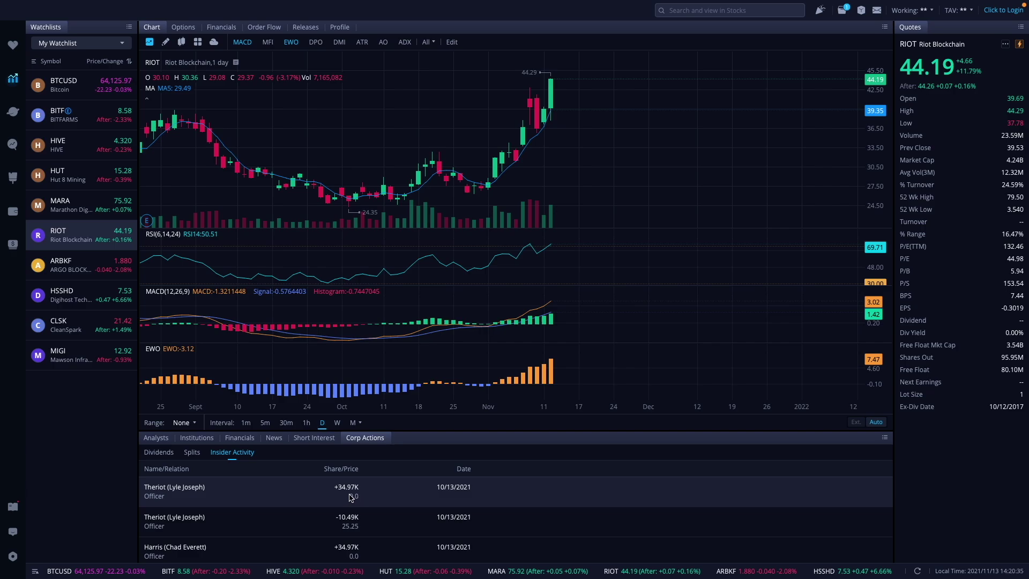
scroll(360, 501, down, 1)
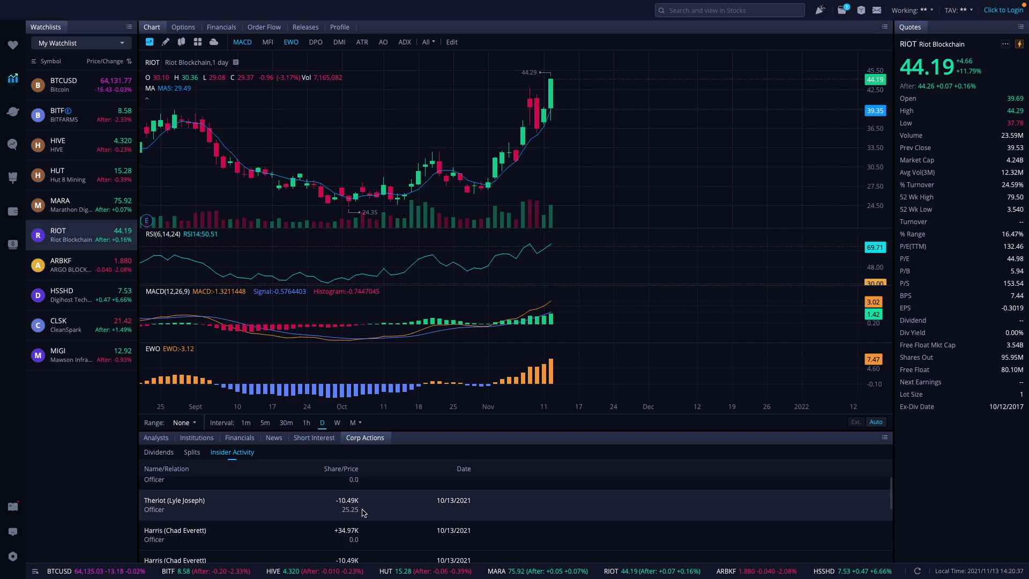
scroll(363, 513, down, 1)
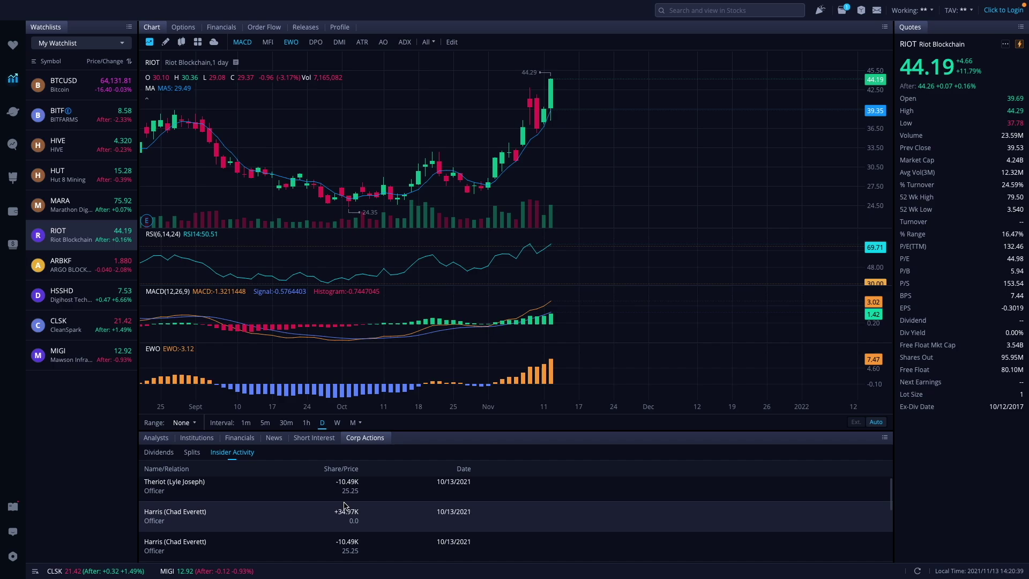
scroll(366, 518, down, 2)
scroll(366, 518, down, 2)
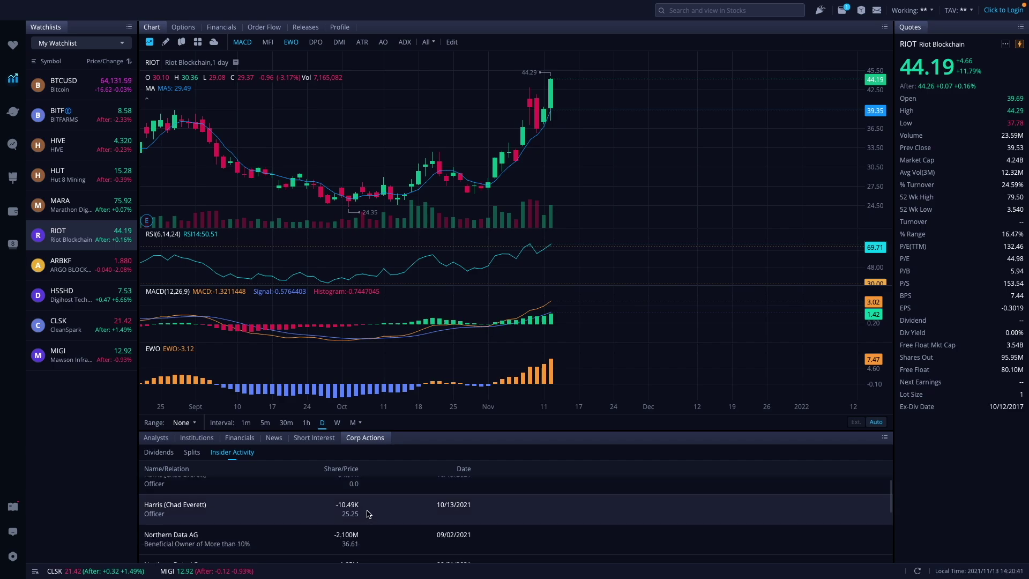
scroll(368, 509, up, 5)
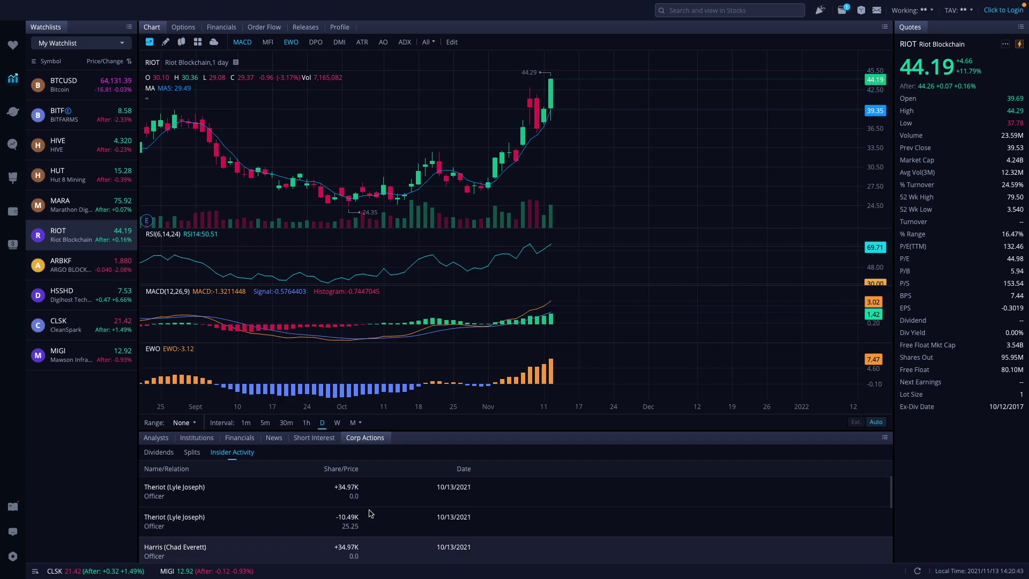
View ARBKF's institutional holdings, then select Digihost (HSSHD) showing 4 institutions, 0.66%
click(80, 263)
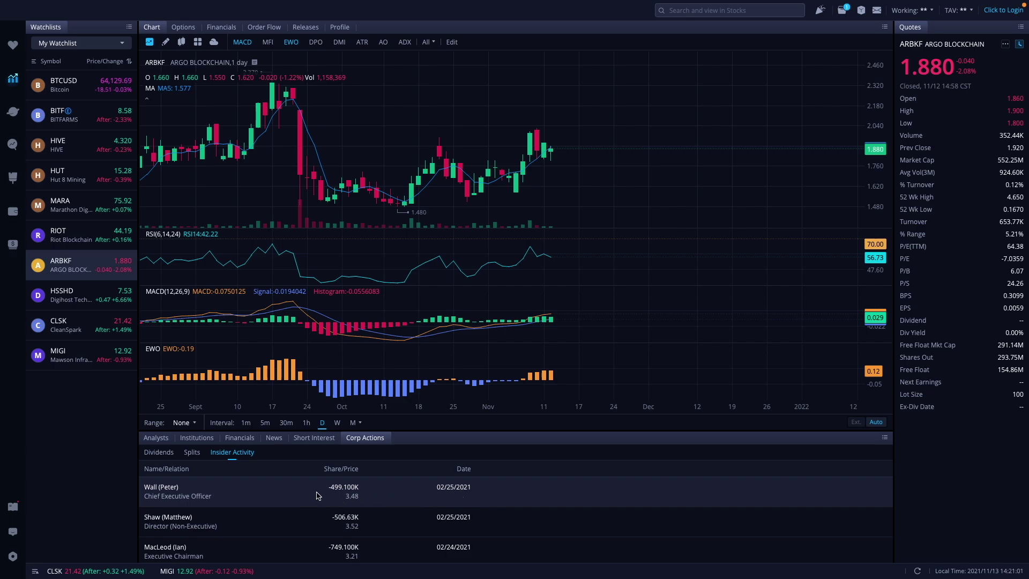
click(203, 438)
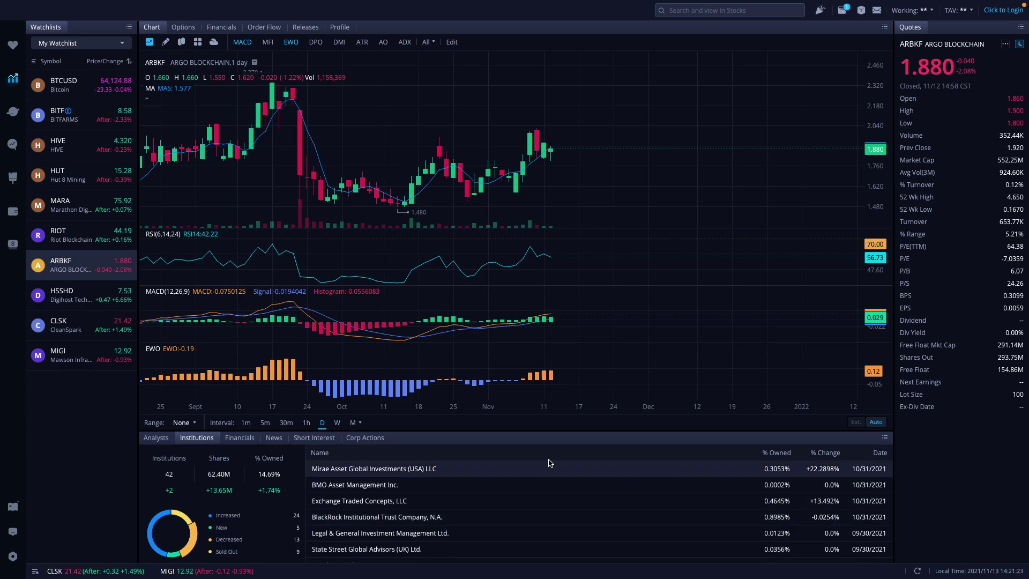
click(71, 297)
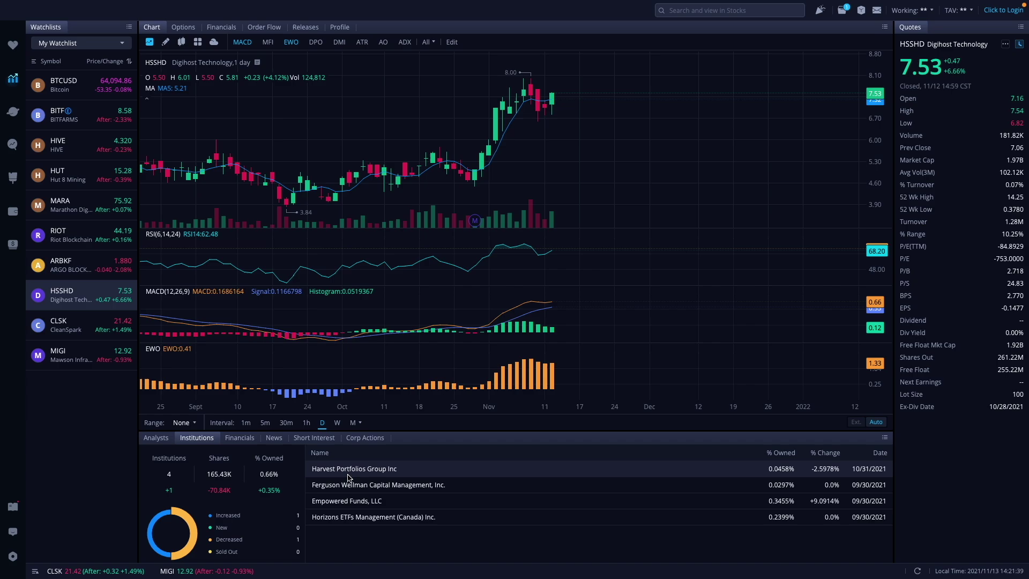
Scroll through Digihost's insider trading activity list
click(365, 437)
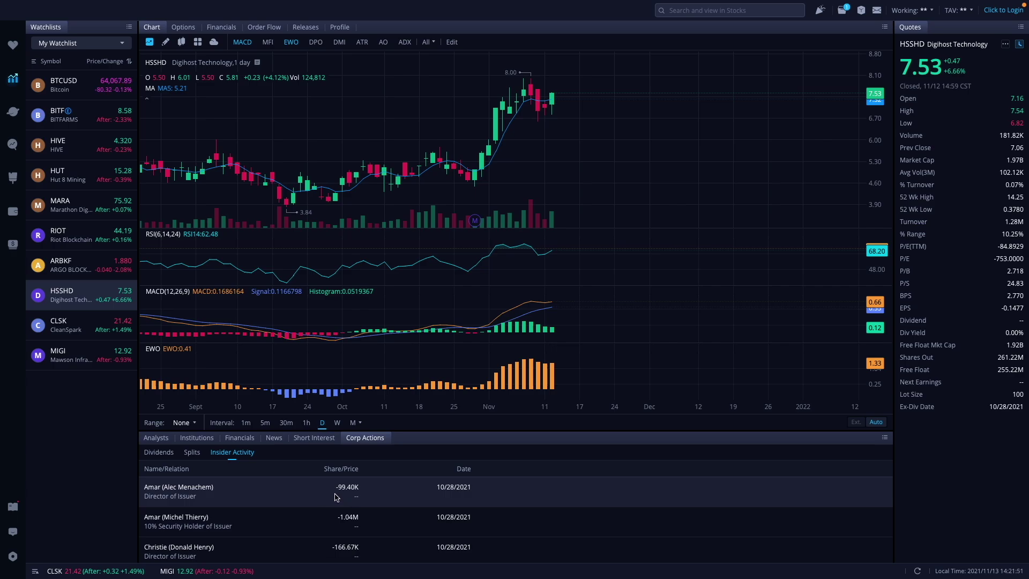
scroll(365, 498, down, 1)
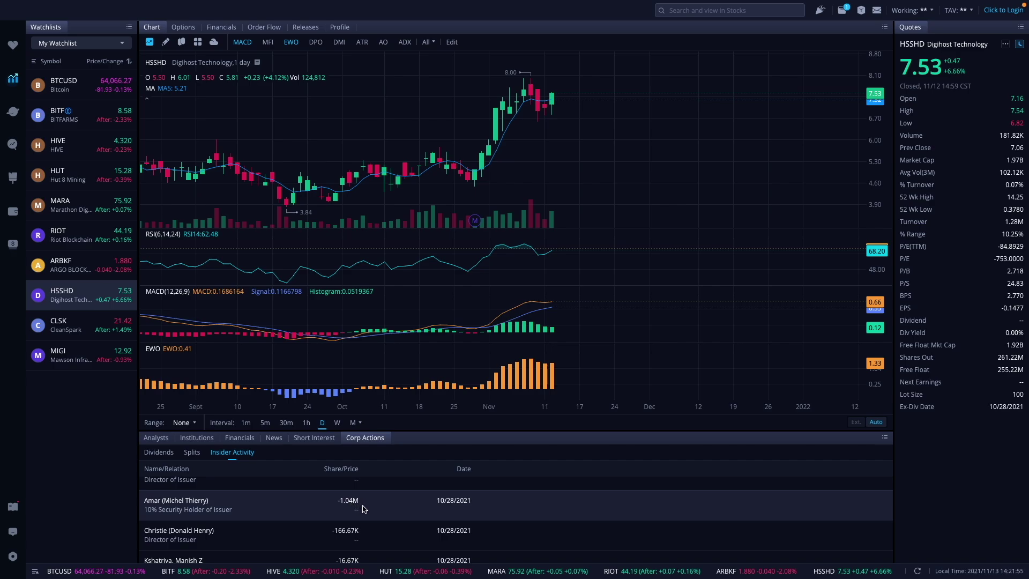
scroll(303, 523, down, 1)
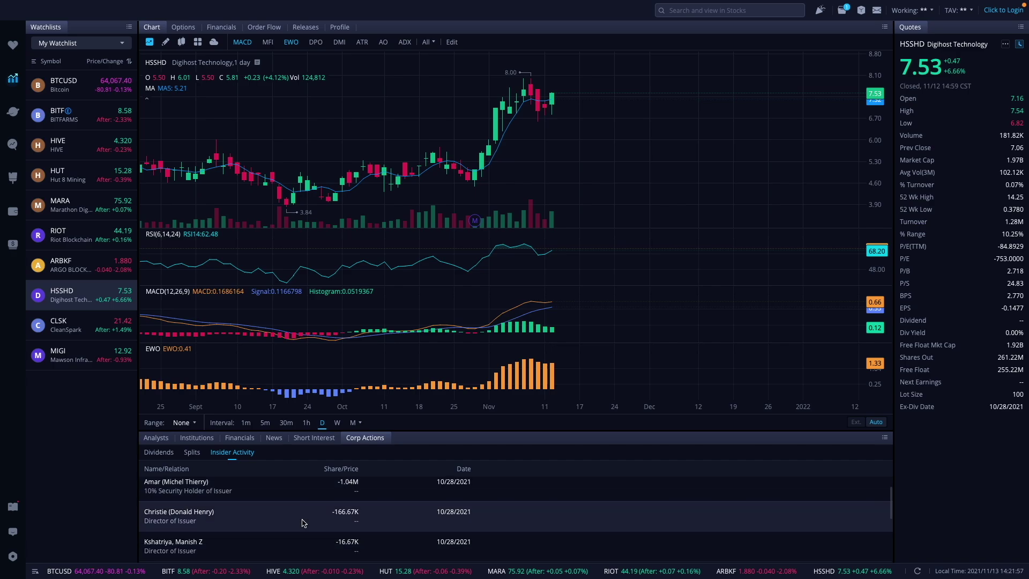
scroll(358, 523, down, 2)
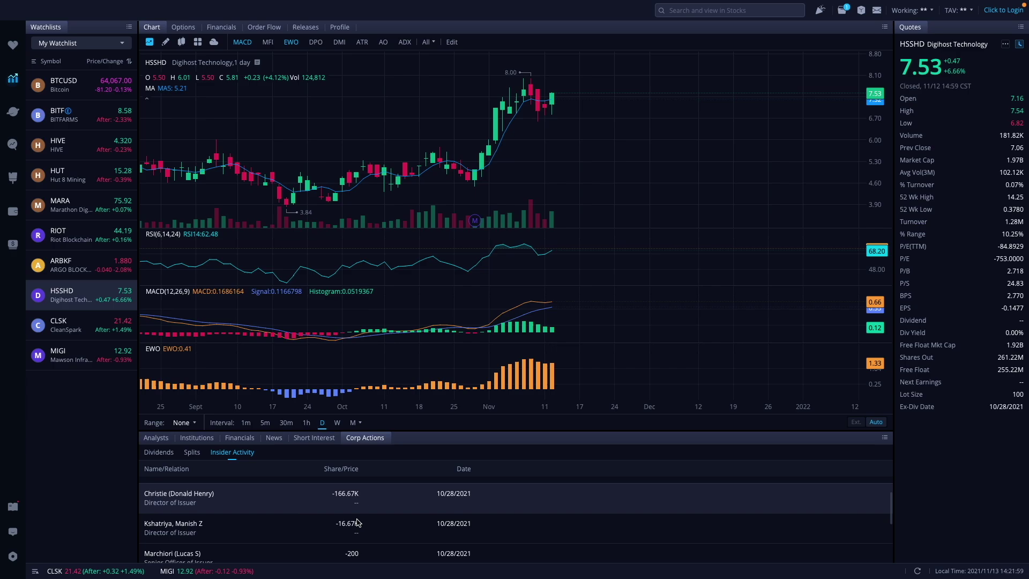
scroll(358, 523, down, 1)
scroll(359, 522, up, 1)
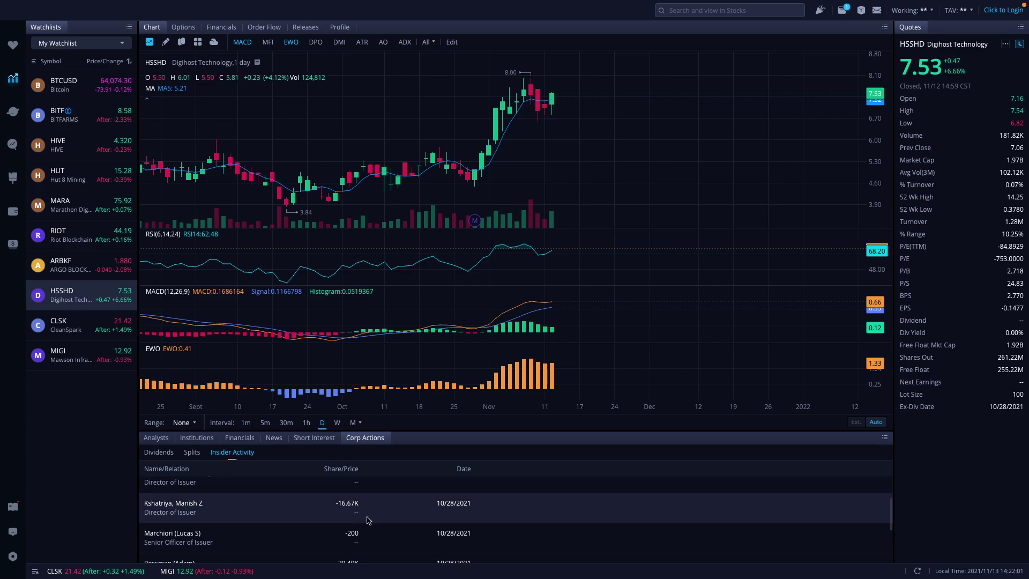
scroll(366, 520, down, 2)
scroll(368, 520, down, 3)
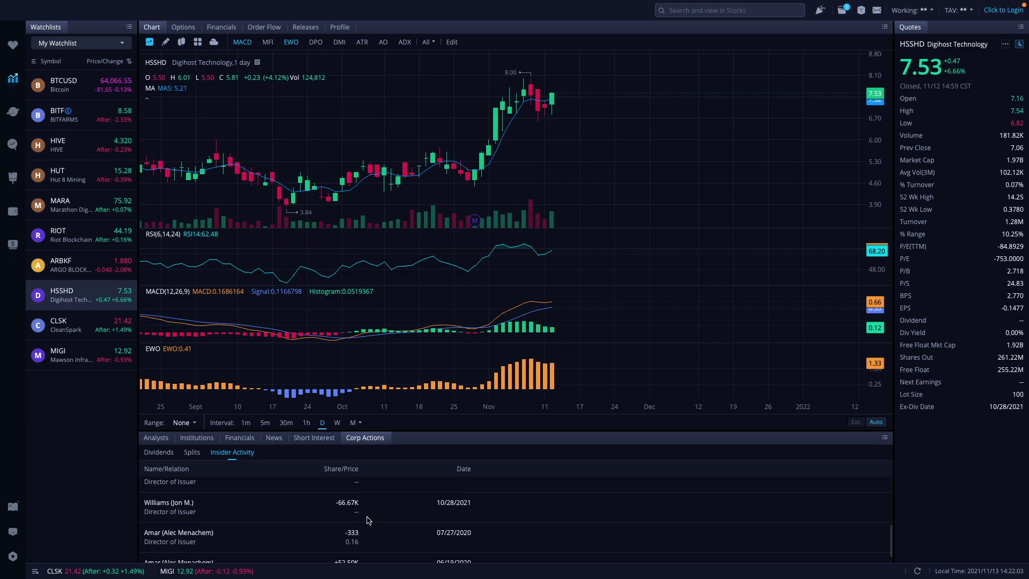
scroll(368, 520, down, 1)
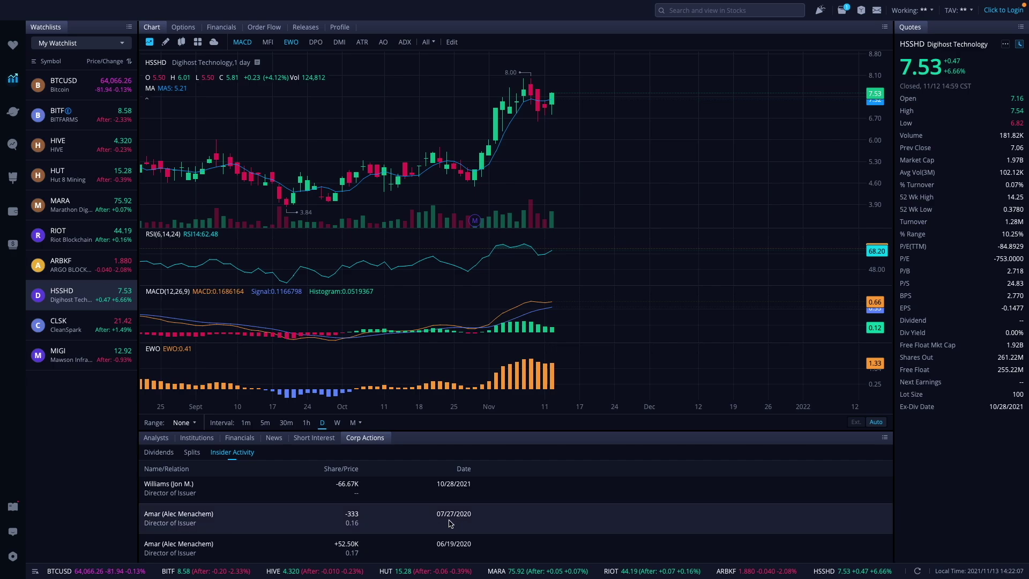
scroll(410, 523, up, 1)
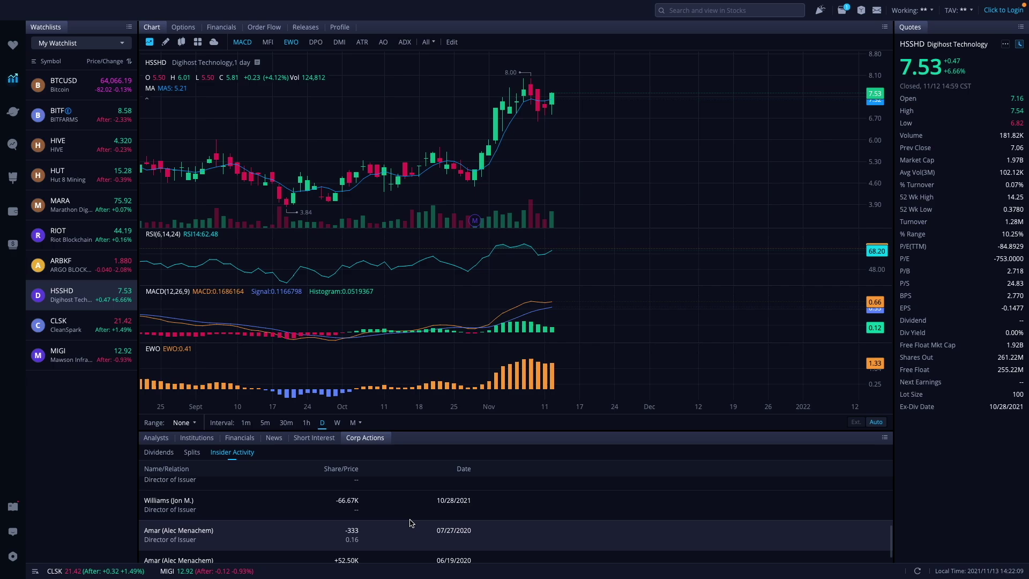
scroll(316, 509, up, 5)
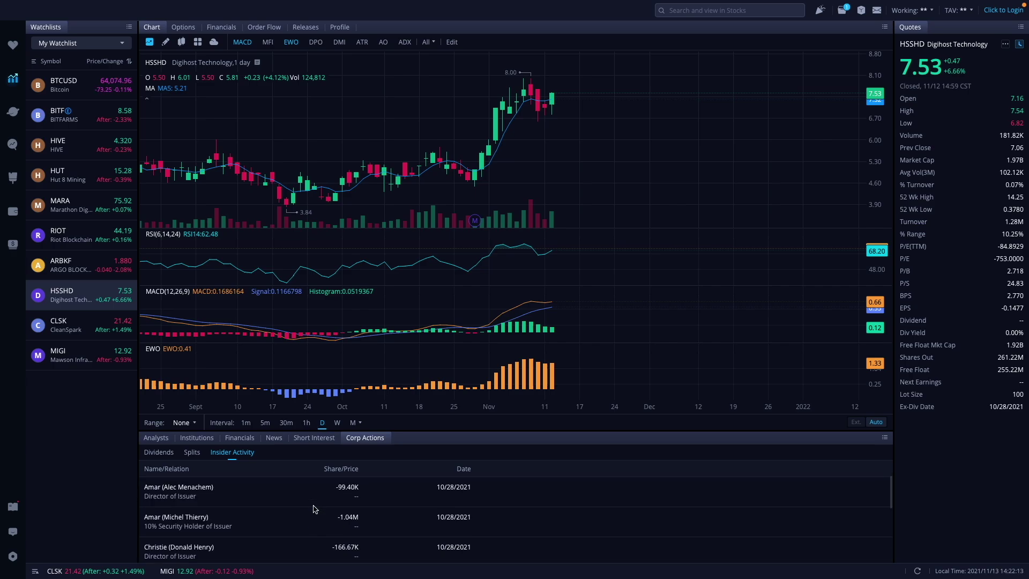
scroll(315, 506, down, 5)
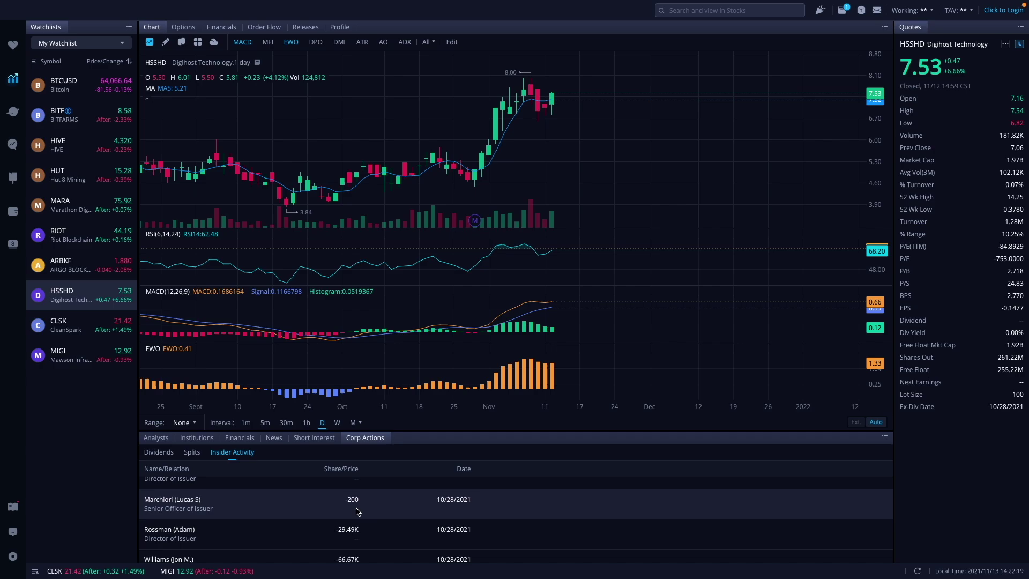
Check Digihost's institutional holders, then switch to CleanSpark (CLSK)
scroll(300, 512, up, 5)
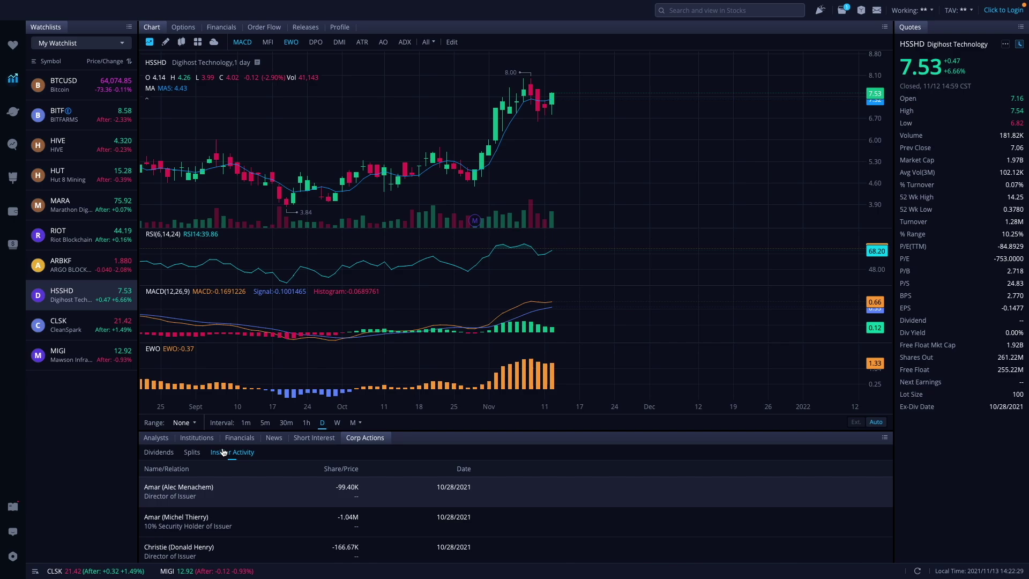
click(197, 438)
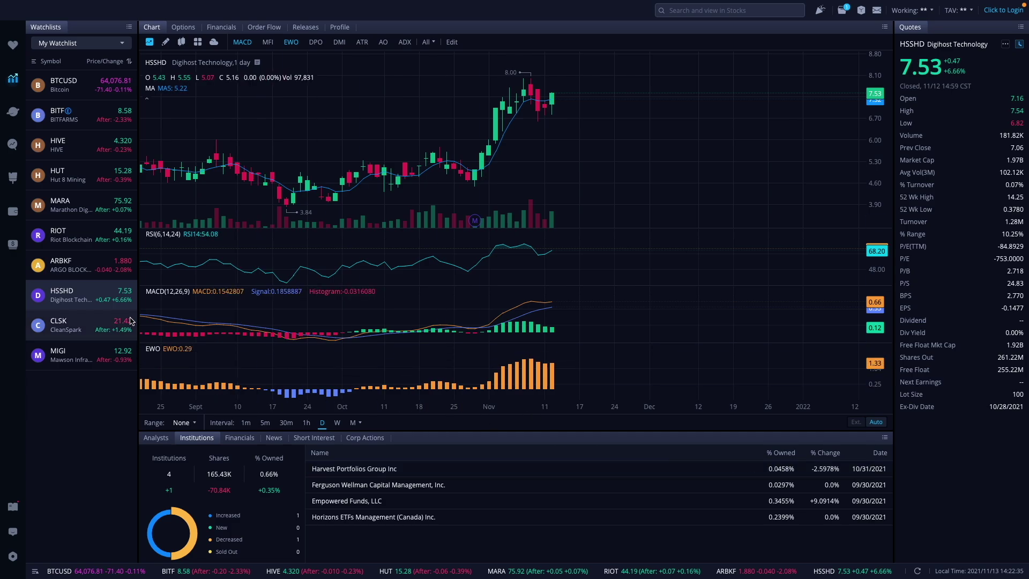
click(80, 325)
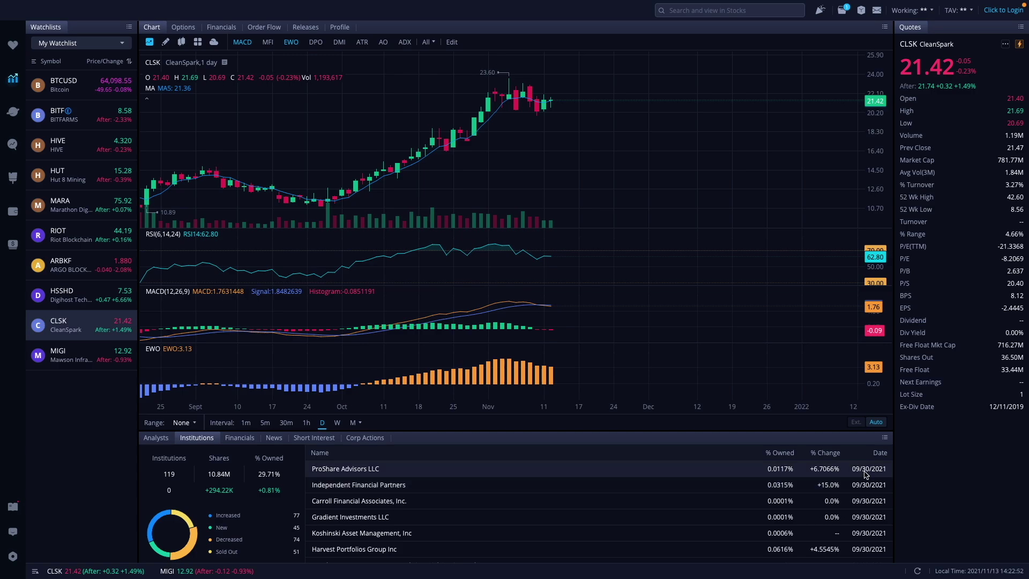
Show CleanSpark's insider activity, led by an officer's +1,000 shares on 10/18/2021
click(378, 442)
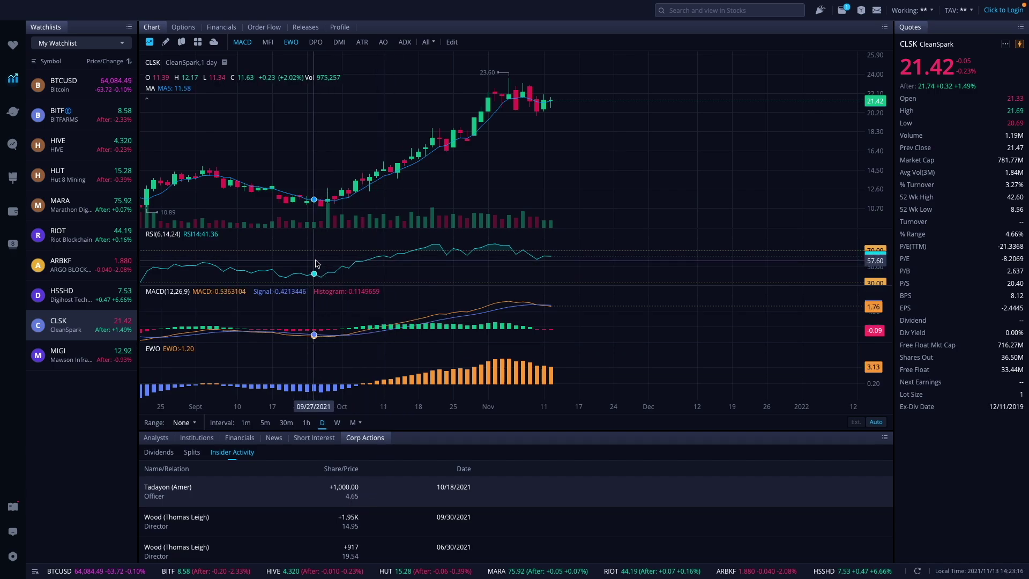
Select Mawson Infrastructure (MIGI) and scroll through its insider trades
click(81, 356)
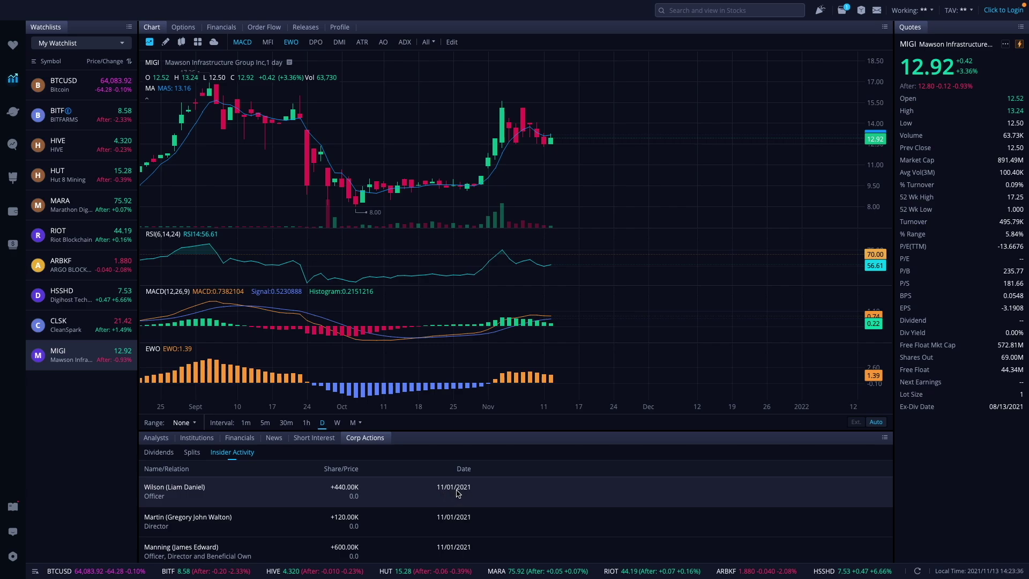
scroll(457, 493, down, 1)
scroll(457, 493, up, 1)
scroll(354, 497, down, 1)
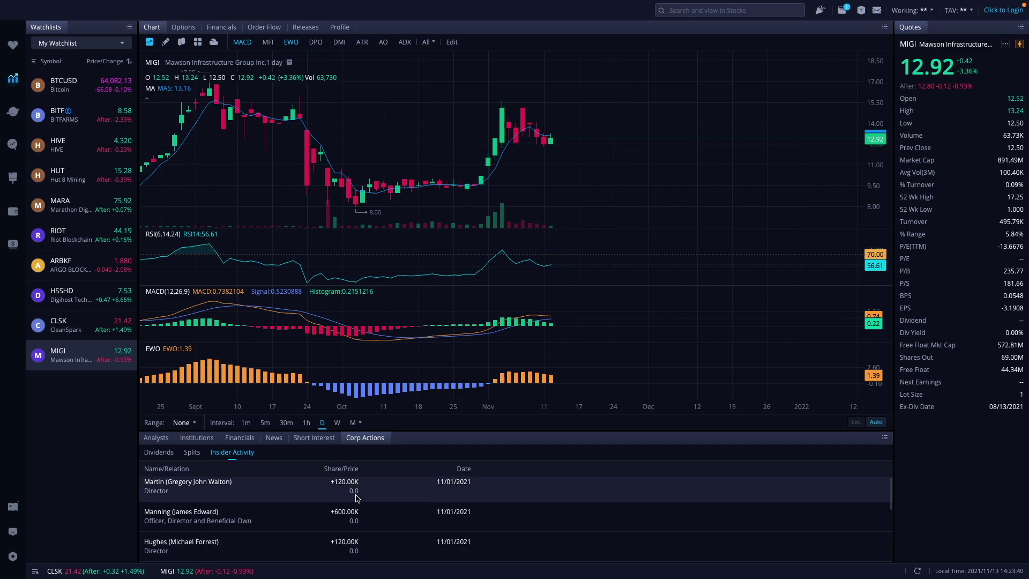
scroll(356, 499, down, 1)
scroll(356, 498, down, 2)
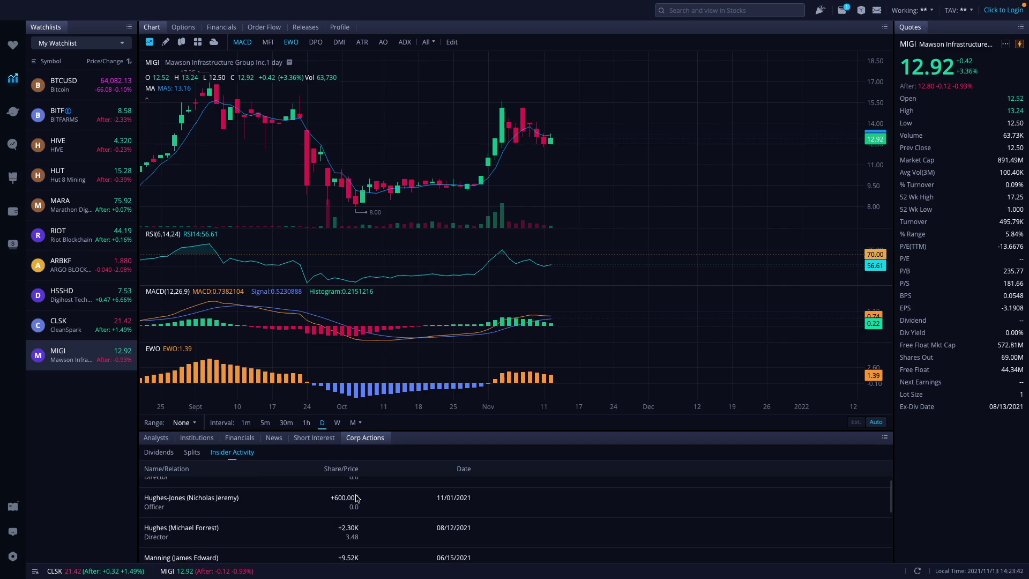
View Mawson's institutional holders, then switch to the Miners Weekly sheet in Excel
scroll(376, 507, up, 4)
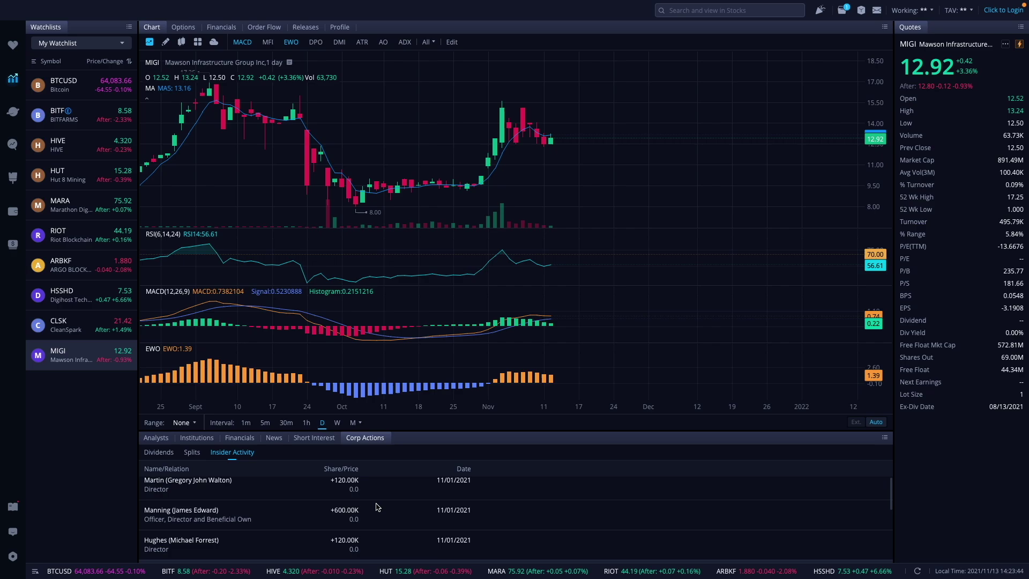
click(196, 437)
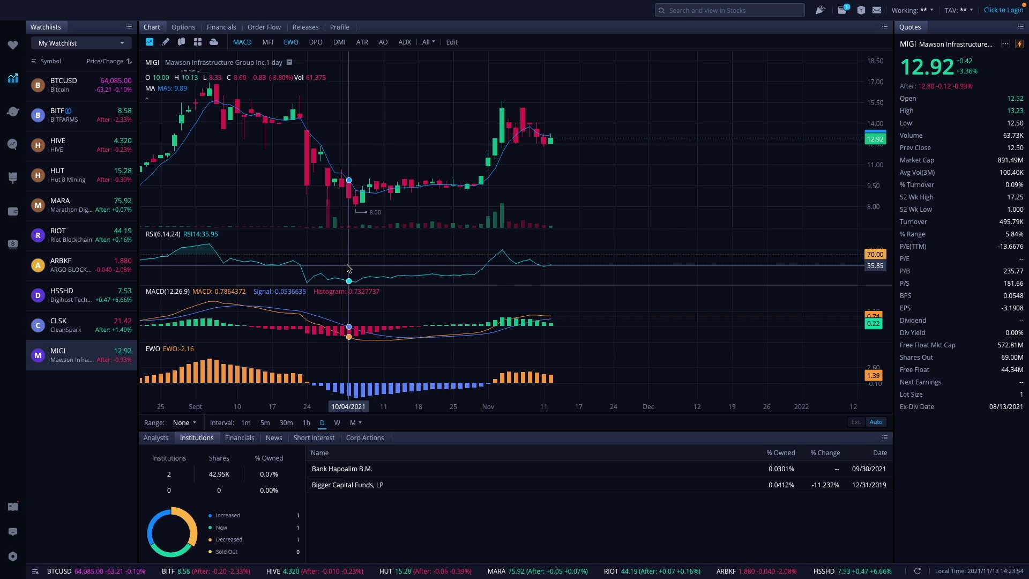
key(ctrl+Right)
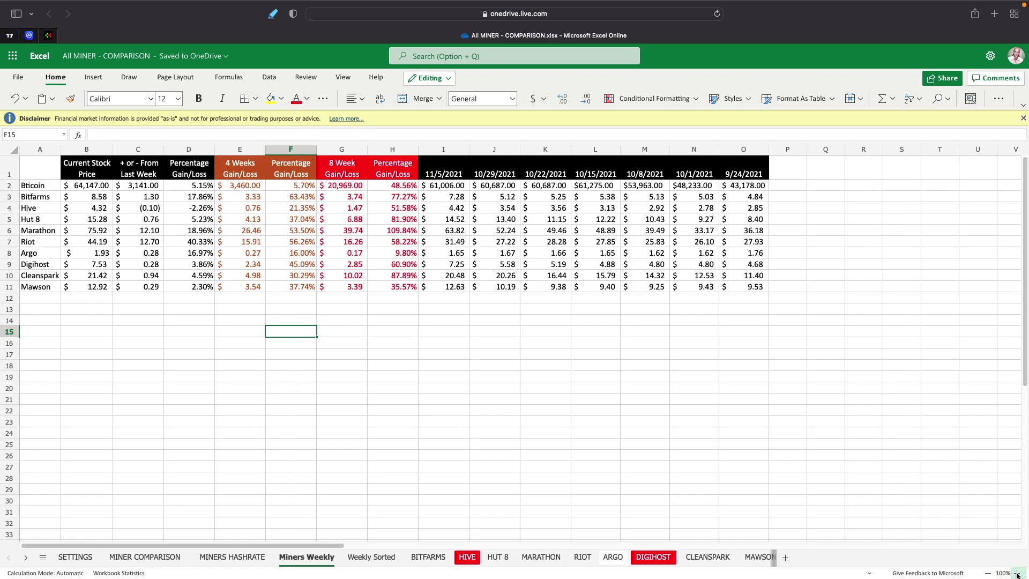
click(1017, 574)
click(1016, 575)
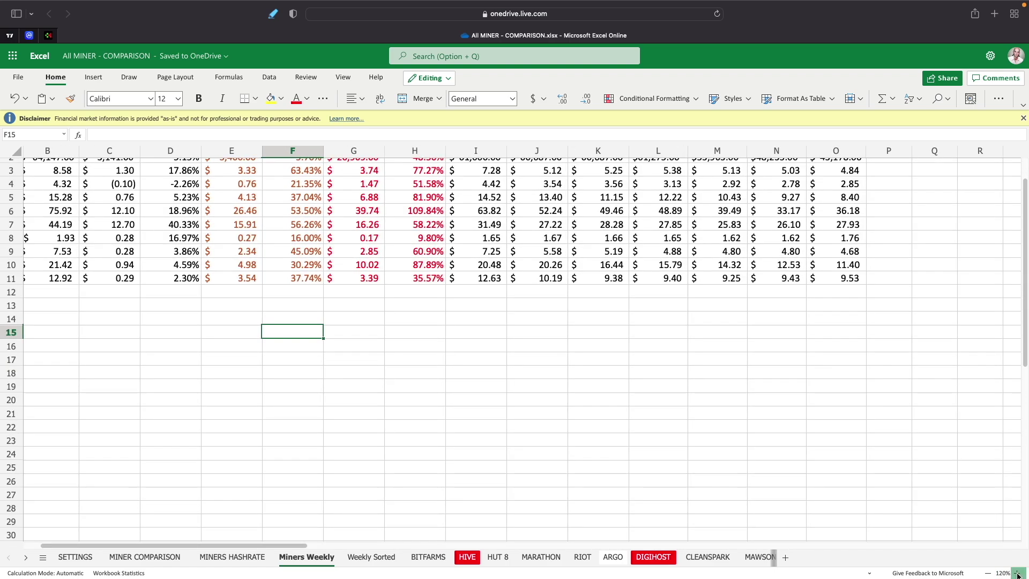
click(1017, 574)
scroll(491, 399, up, 3)
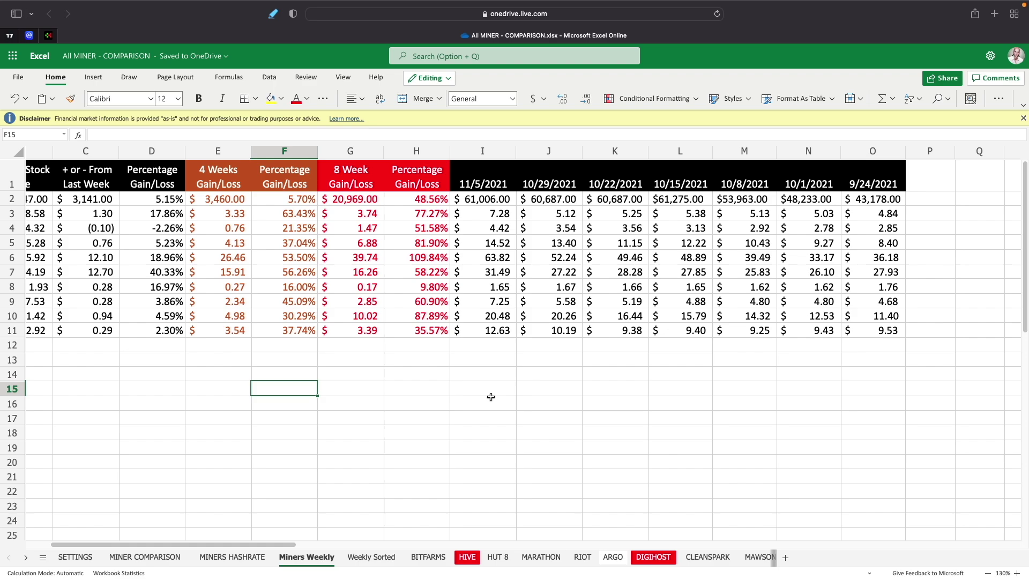
scroll(491, 396, left, 3)
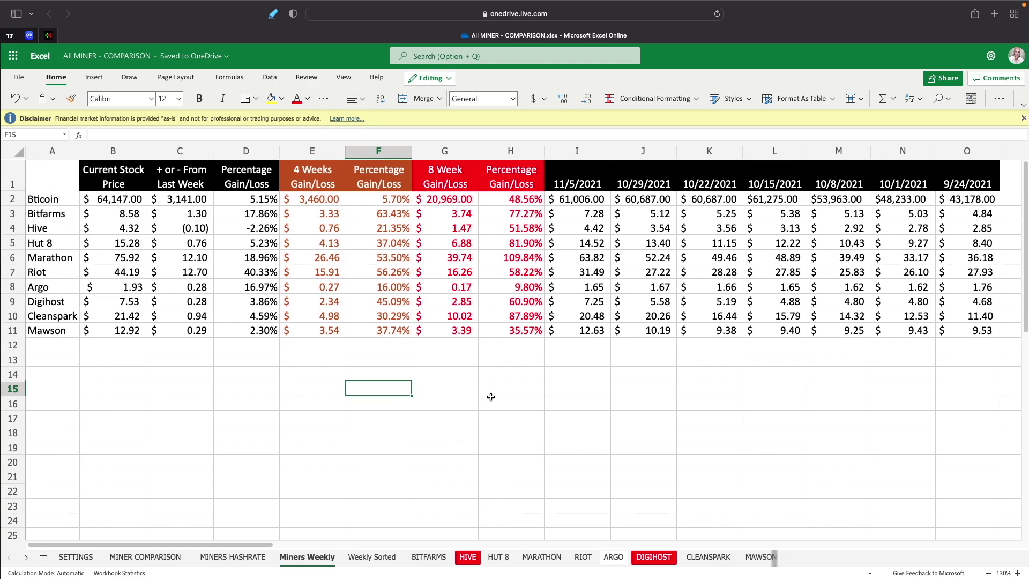
click(124, 200)
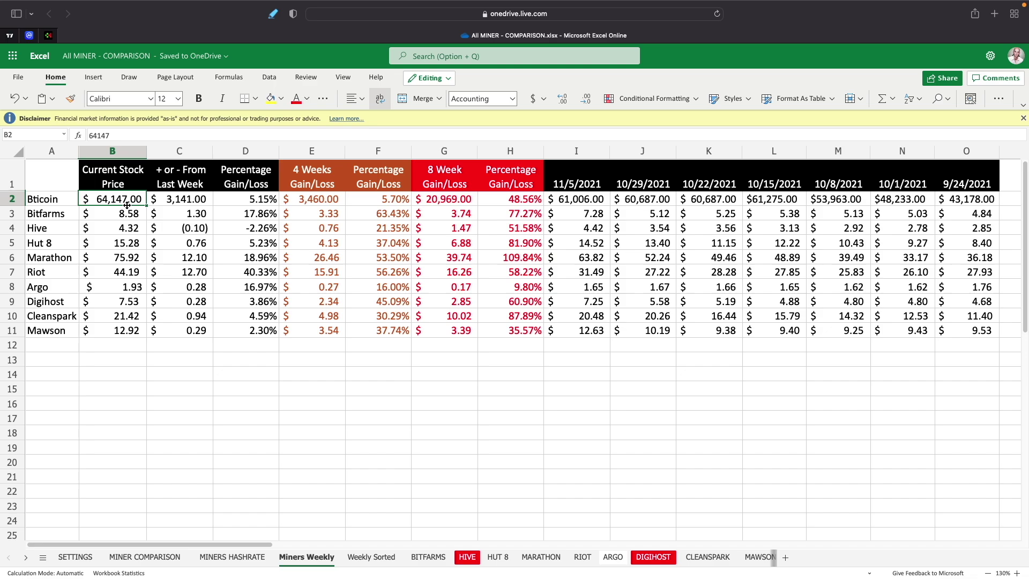
click(169, 198)
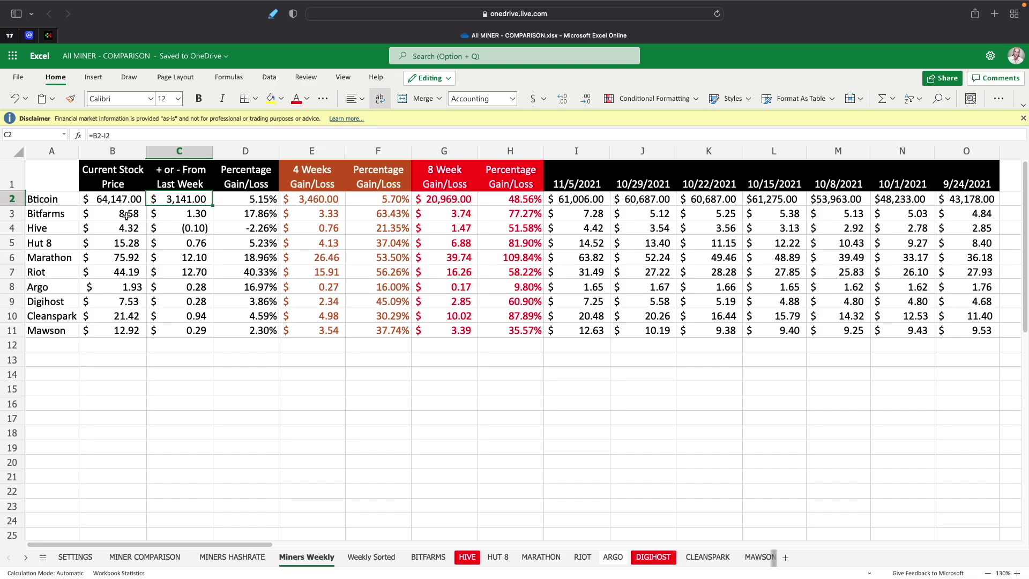
click(178, 220)
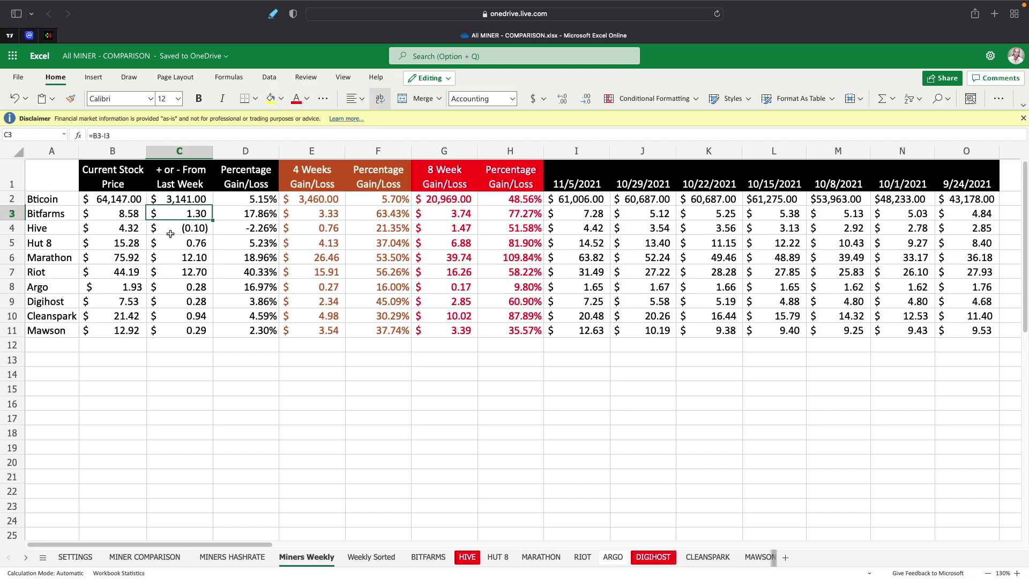
click(128, 234)
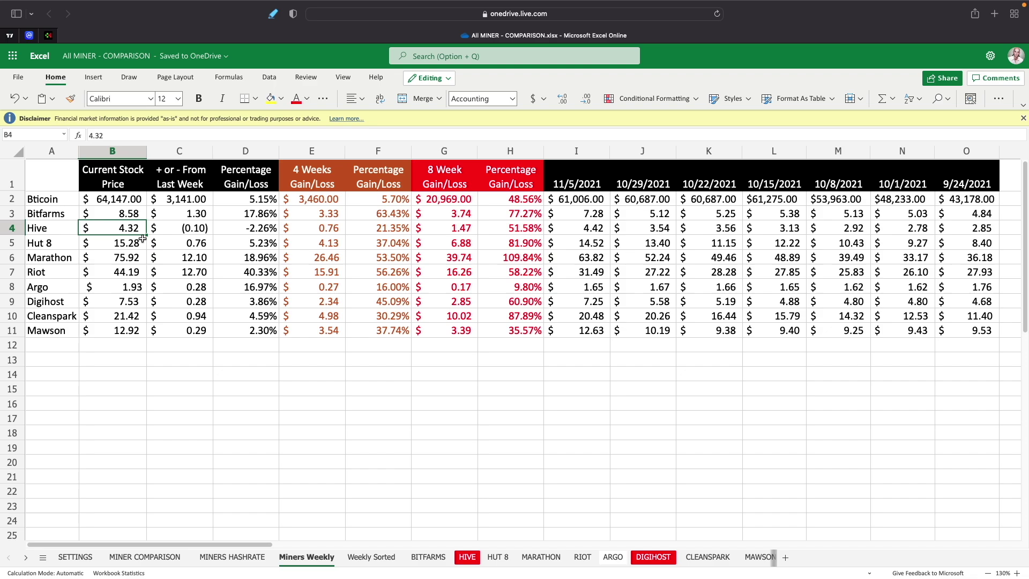
click(180, 229)
click(127, 245)
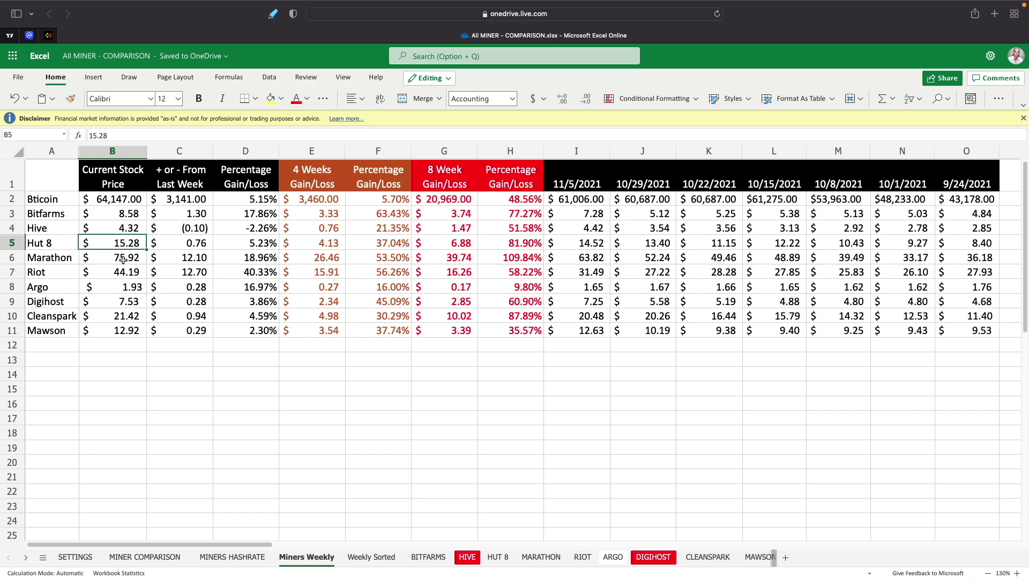
click(186, 248)
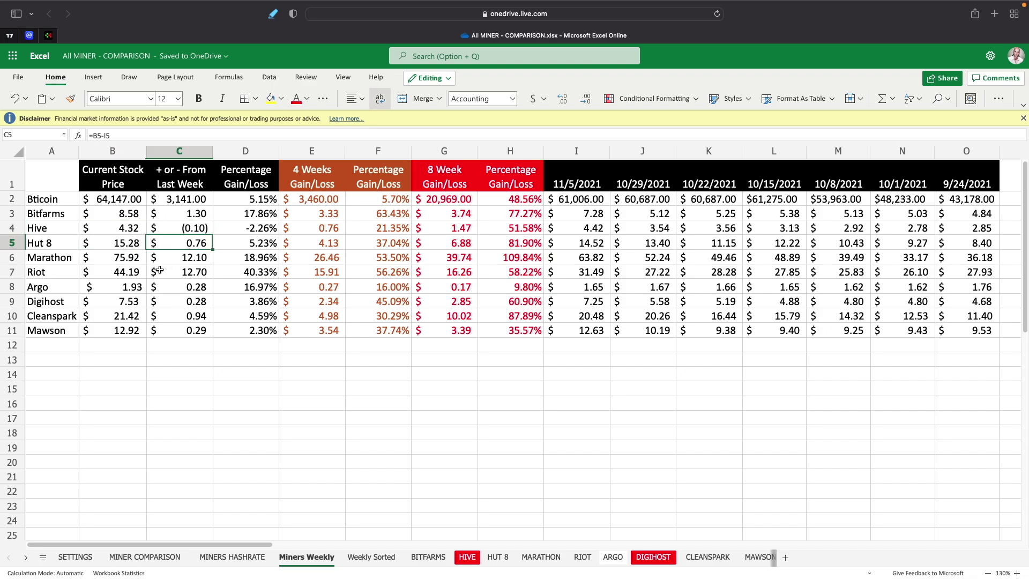
click(136, 268)
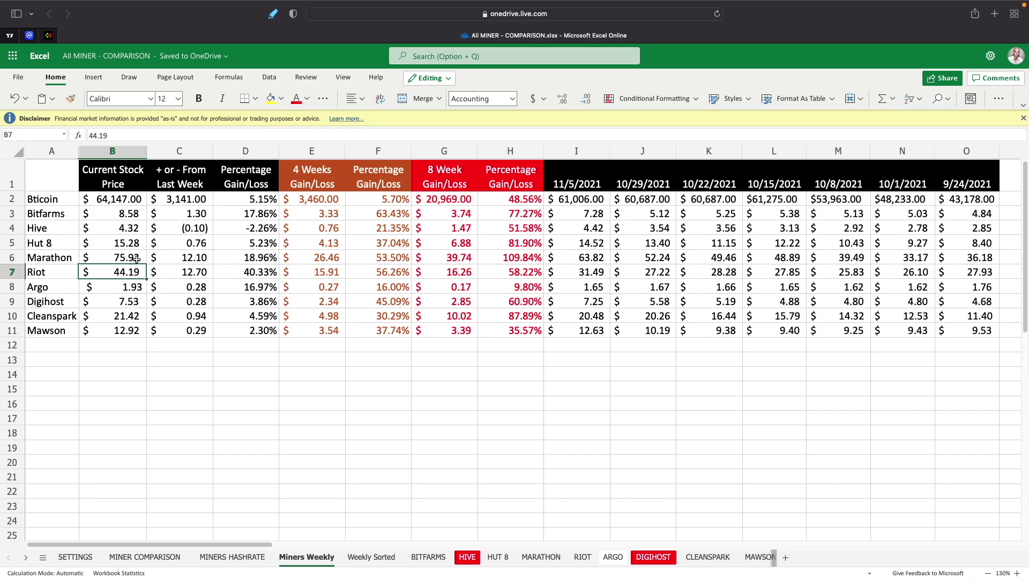
click(136, 260)
click(175, 262)
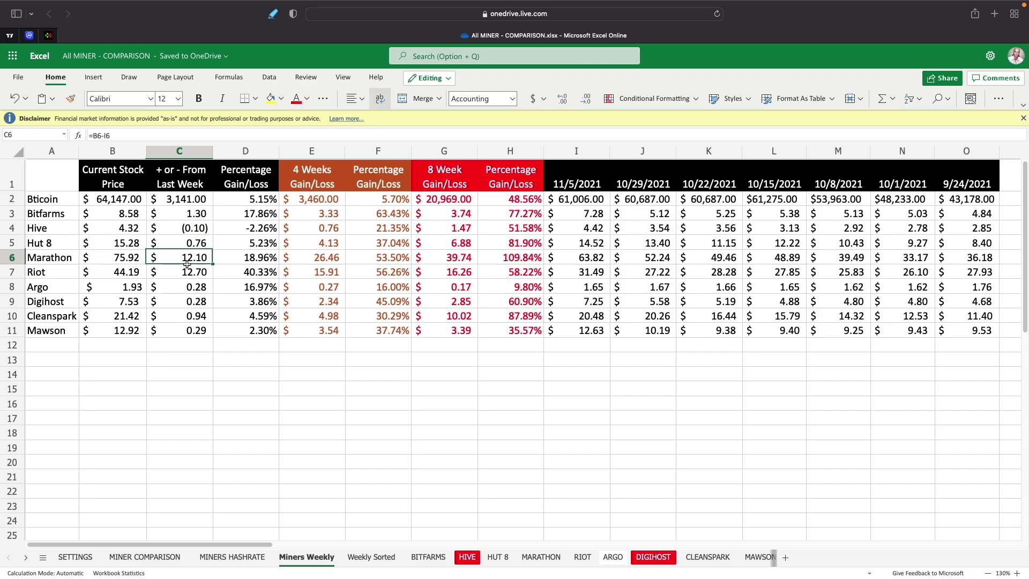
click(138, 273)
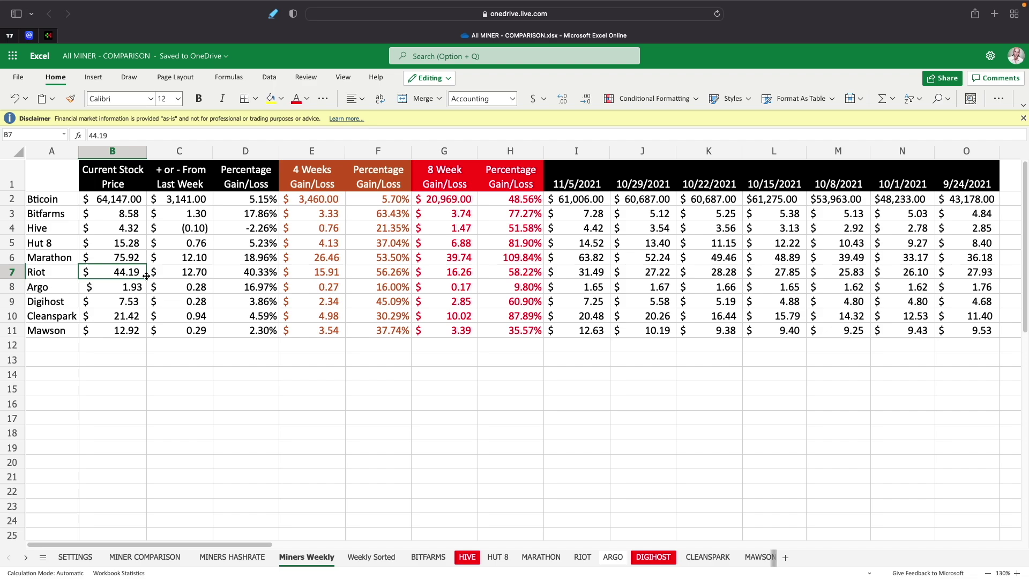
click(187, 278)
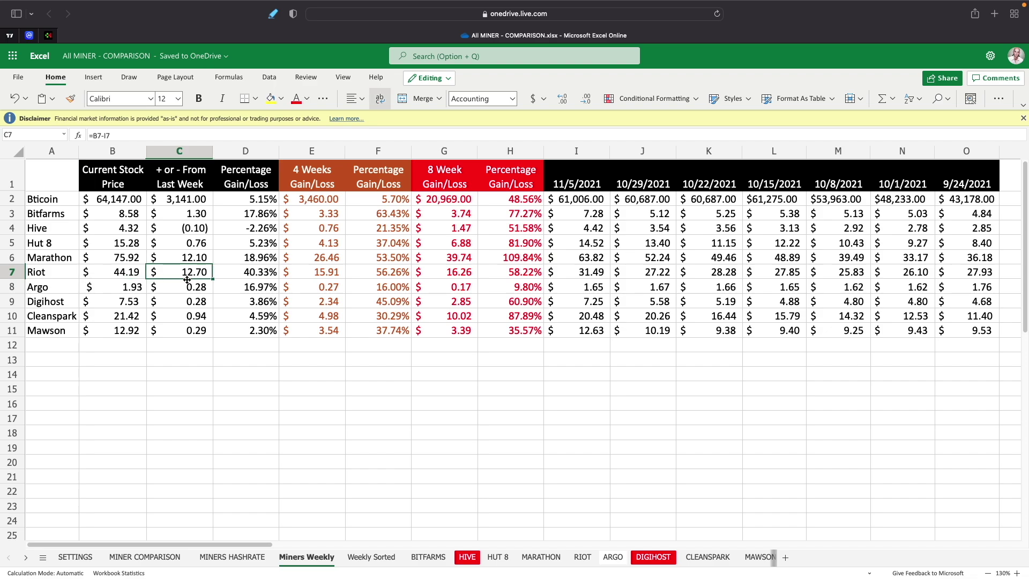
click(120, 294)
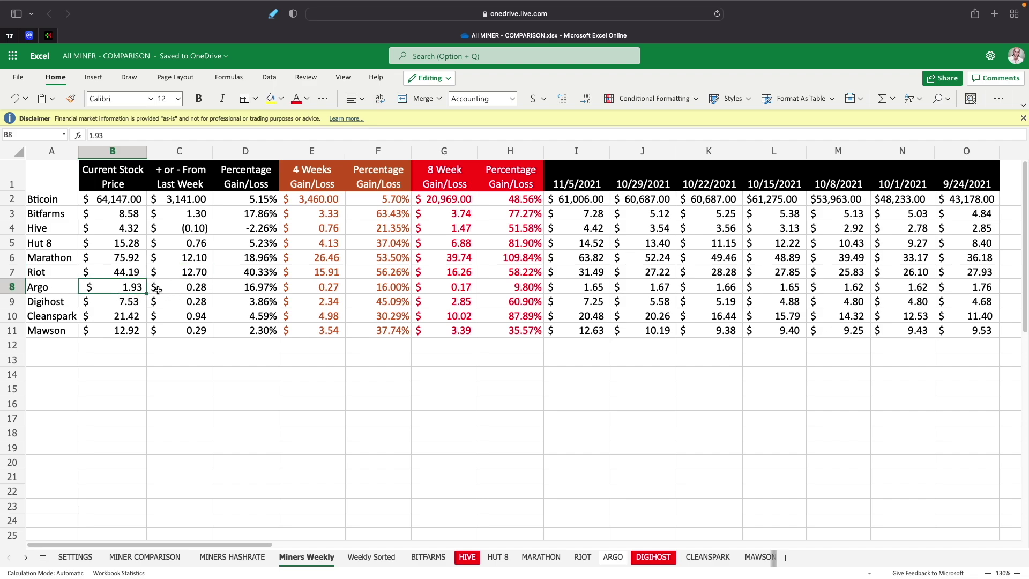
click(179, 290)
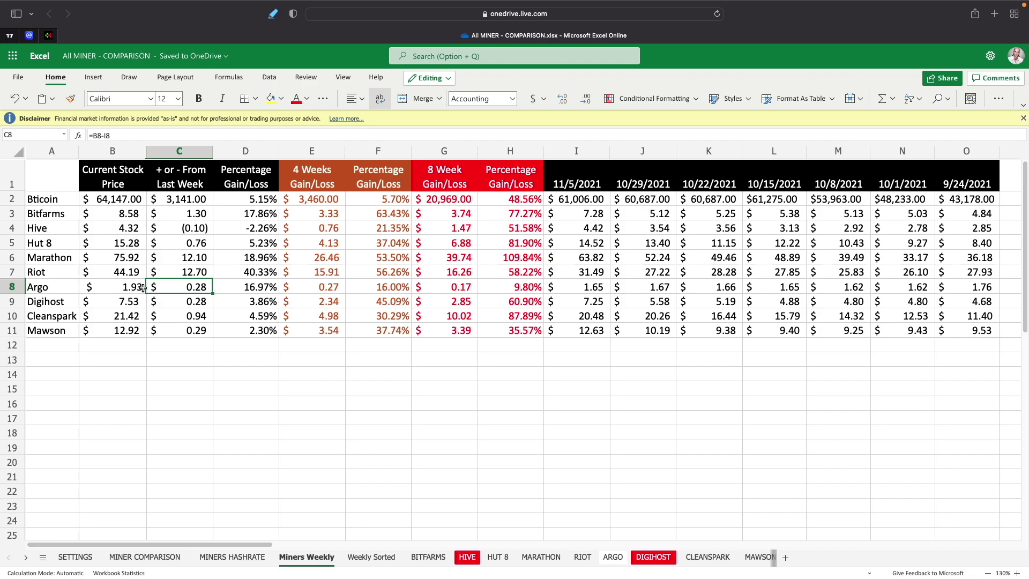
click(115, 303)
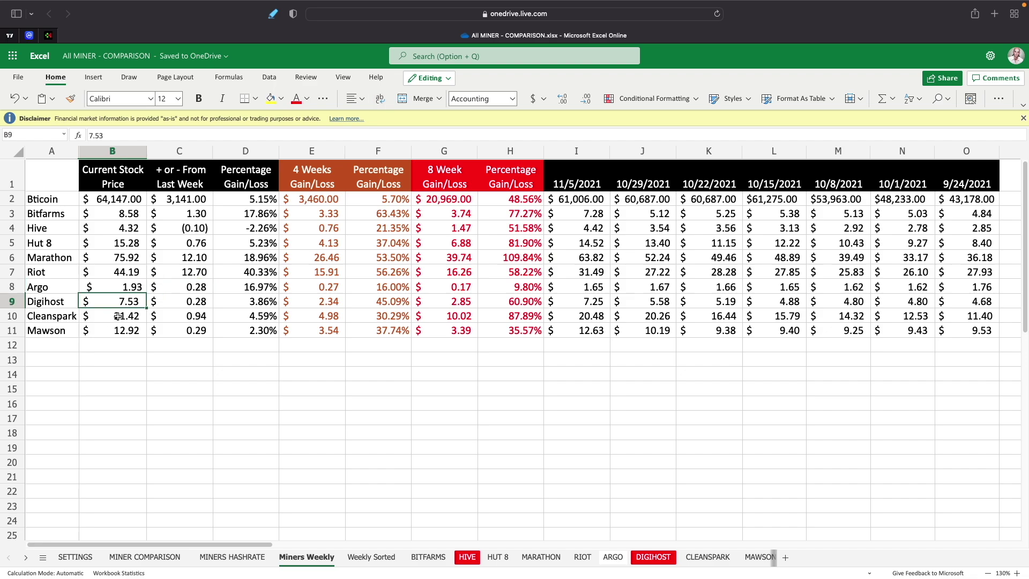
click(175, 305)
click(107, 321)
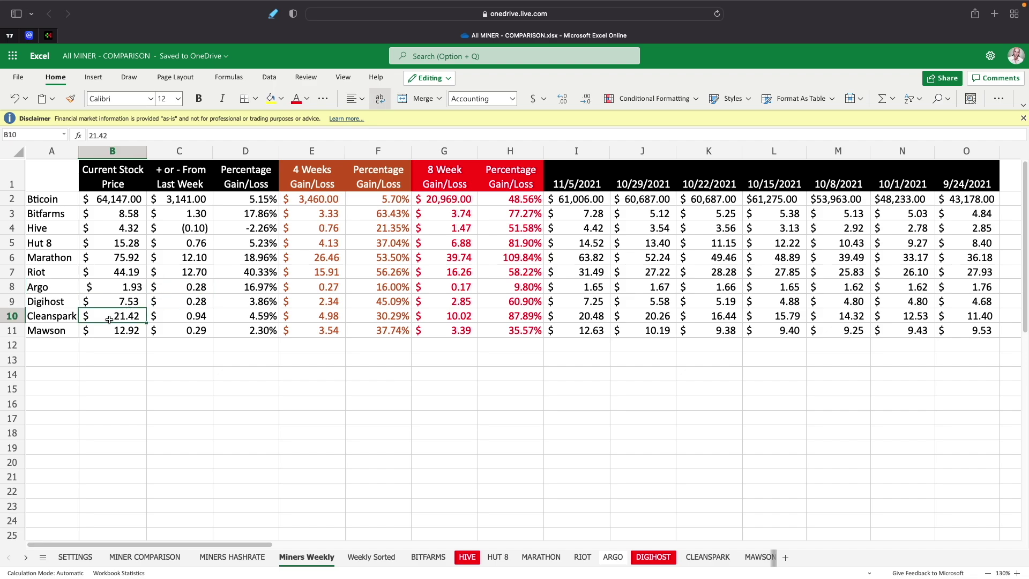
click(175, 321)
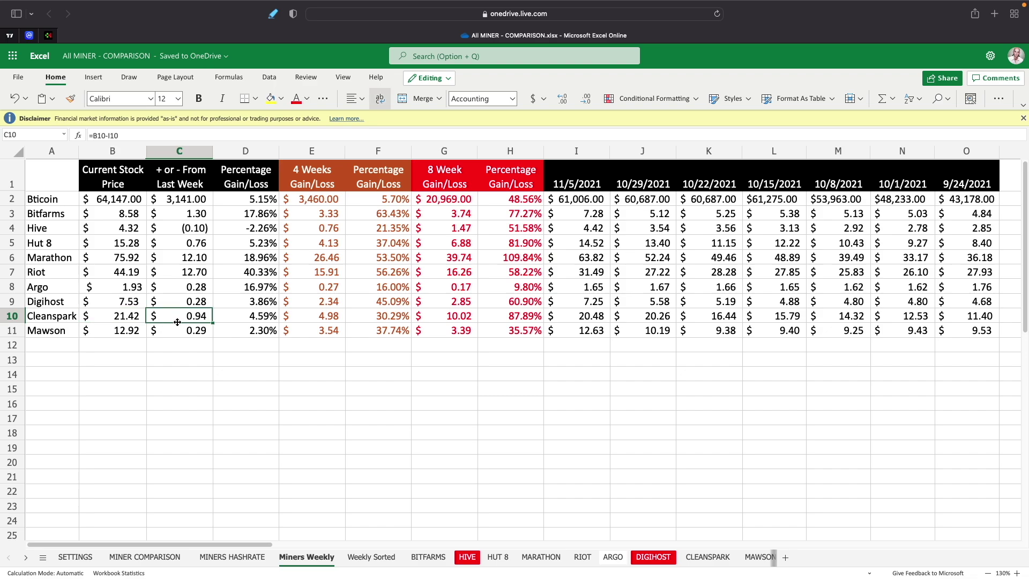
click(125, 333)
click(179, 335)
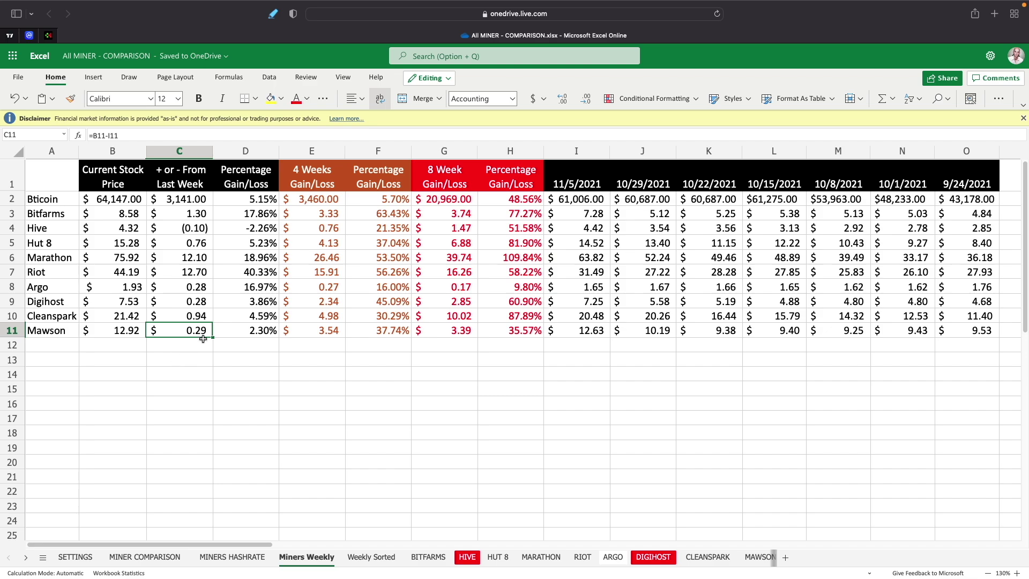
click(260, 229)
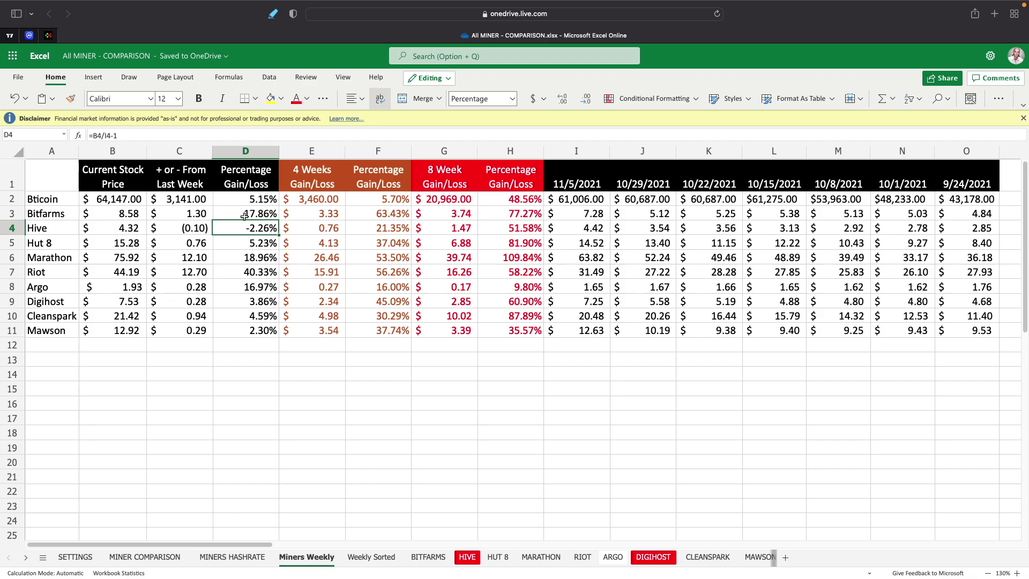
click(254, 272)
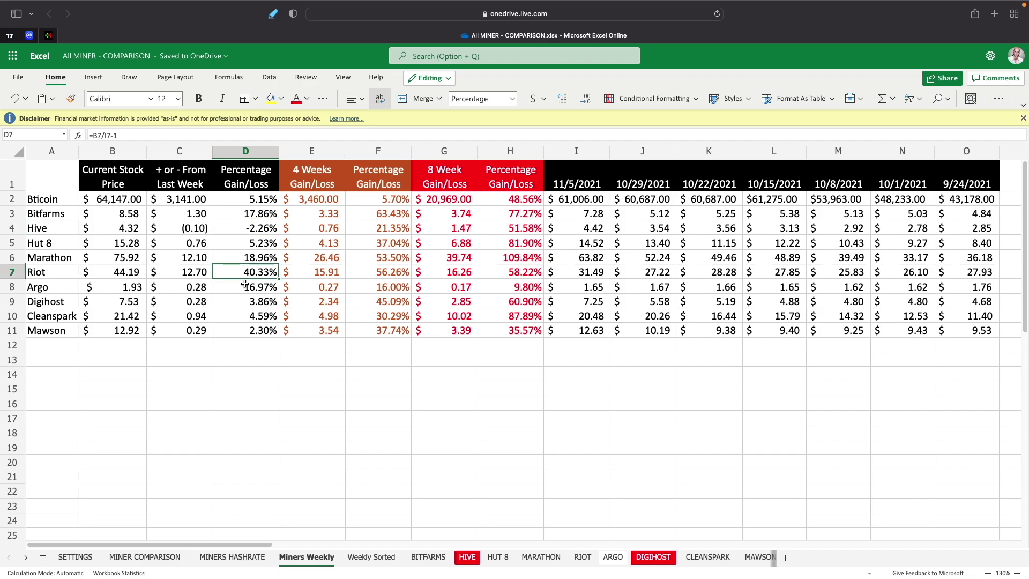
click(393, 201)
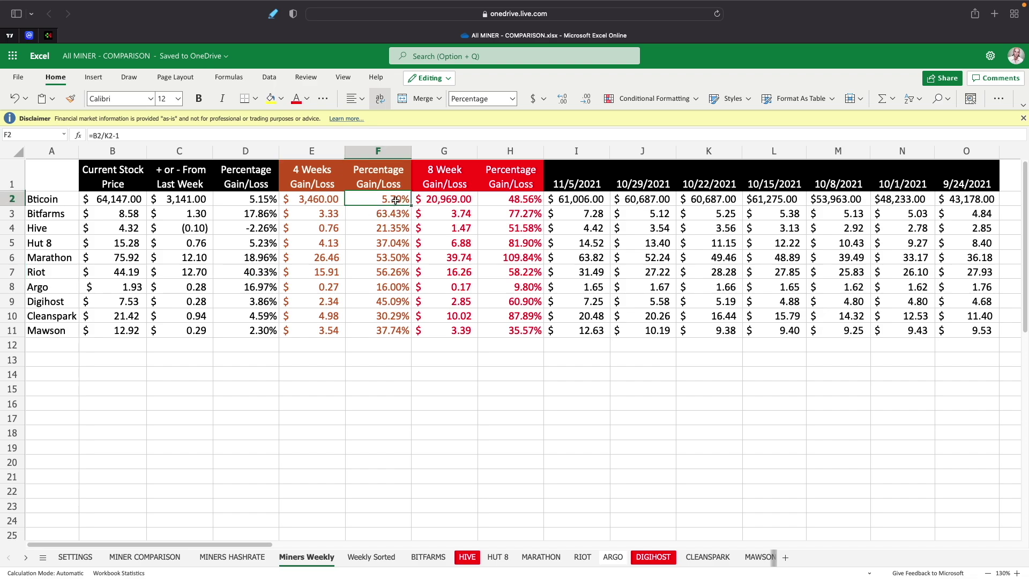
click(397, 216)
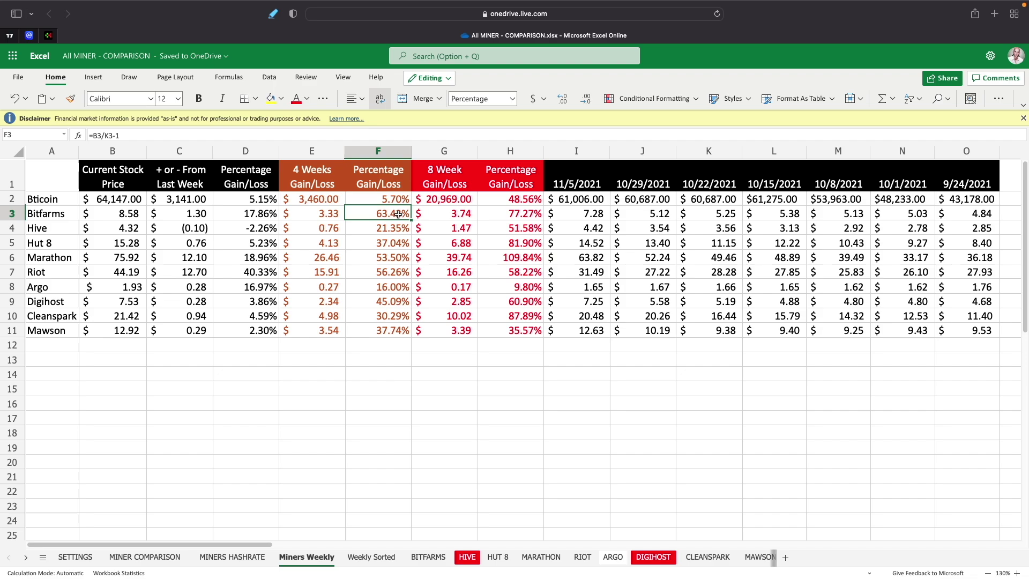
click(394, 230)
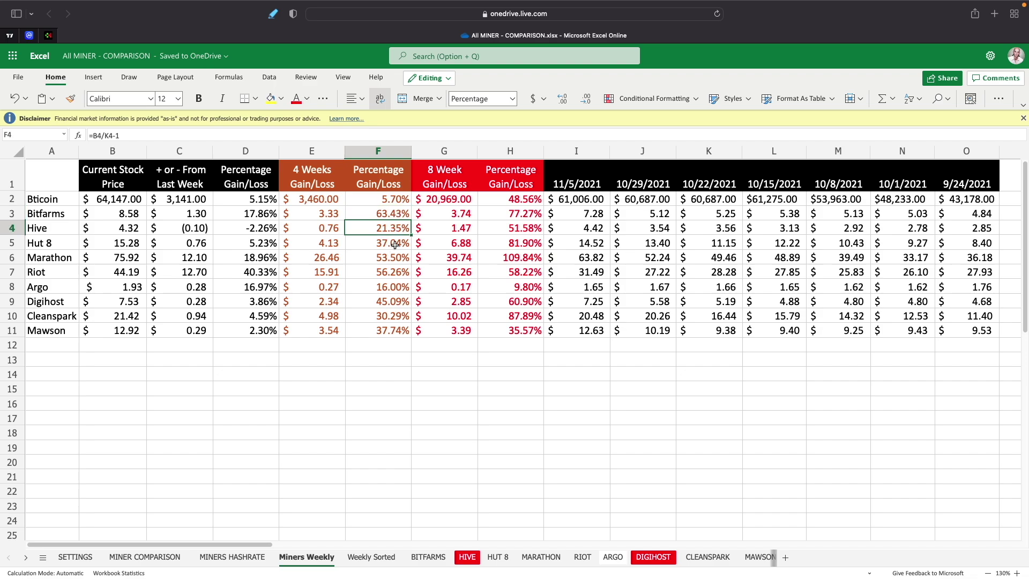
click(395, 246)
click(394, 262)
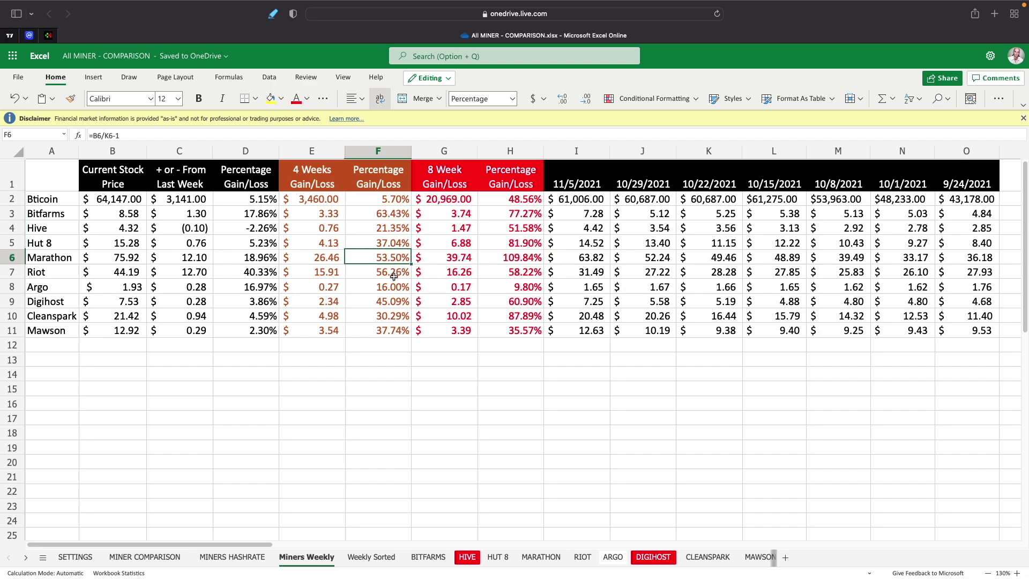
click(394, 276)
click(393, 288)
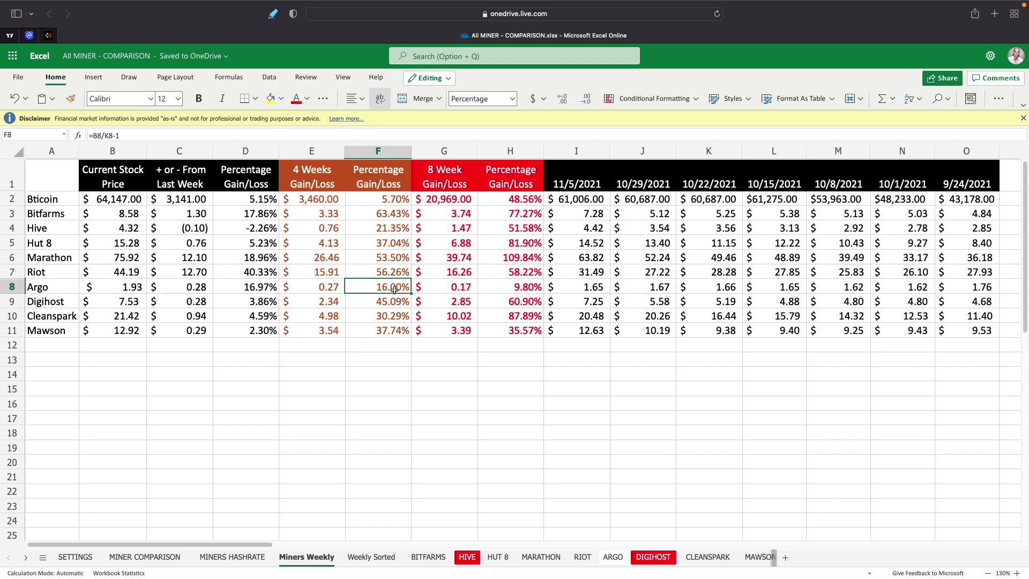
click(393, 304)
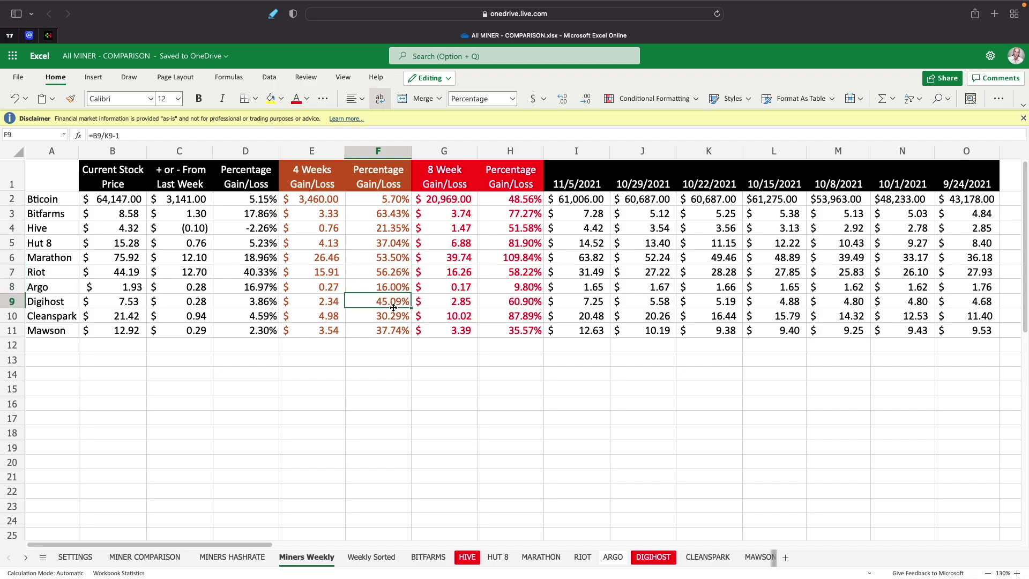
click(397, 316)
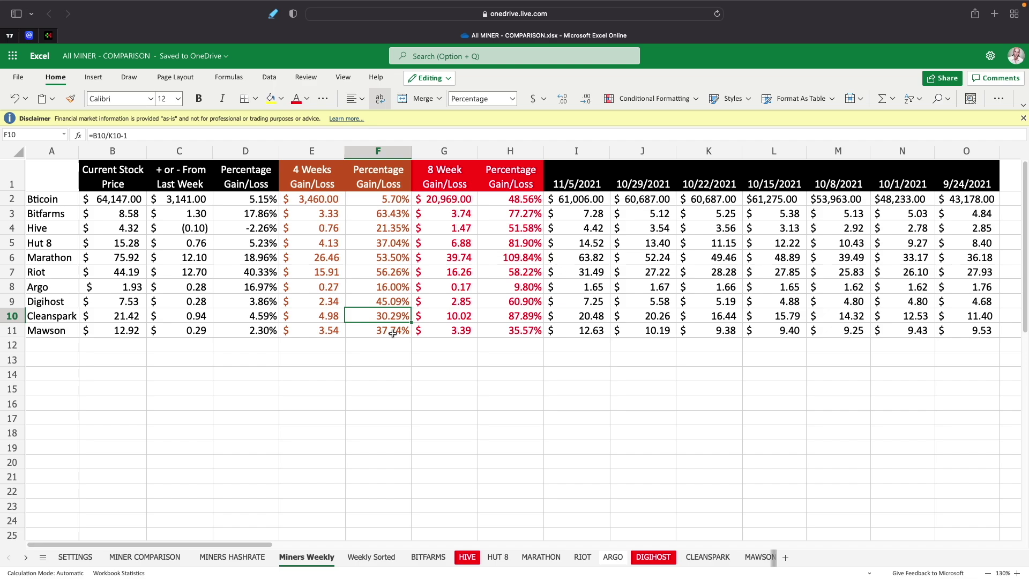
click(392, 332)
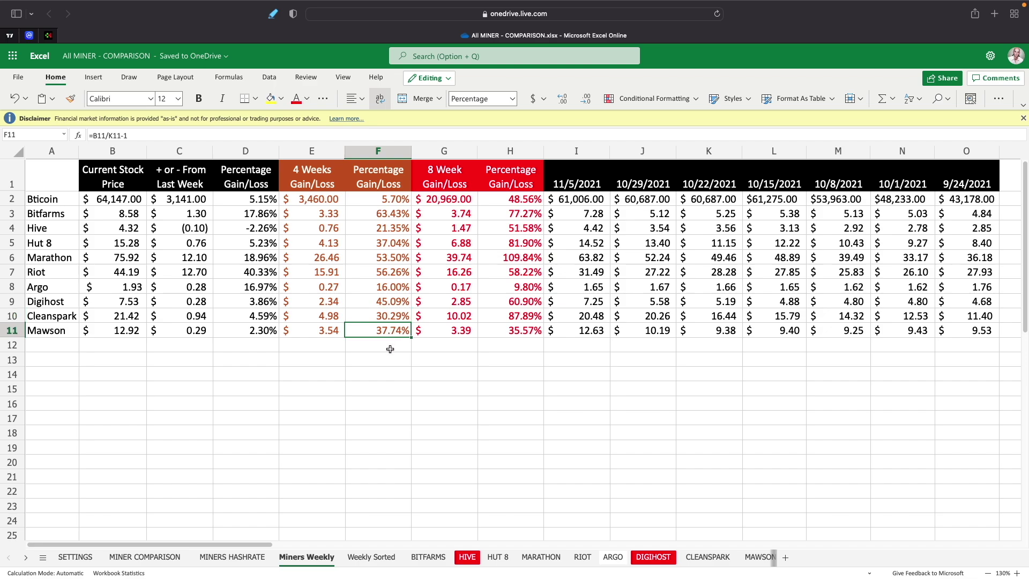
click(523, 199)
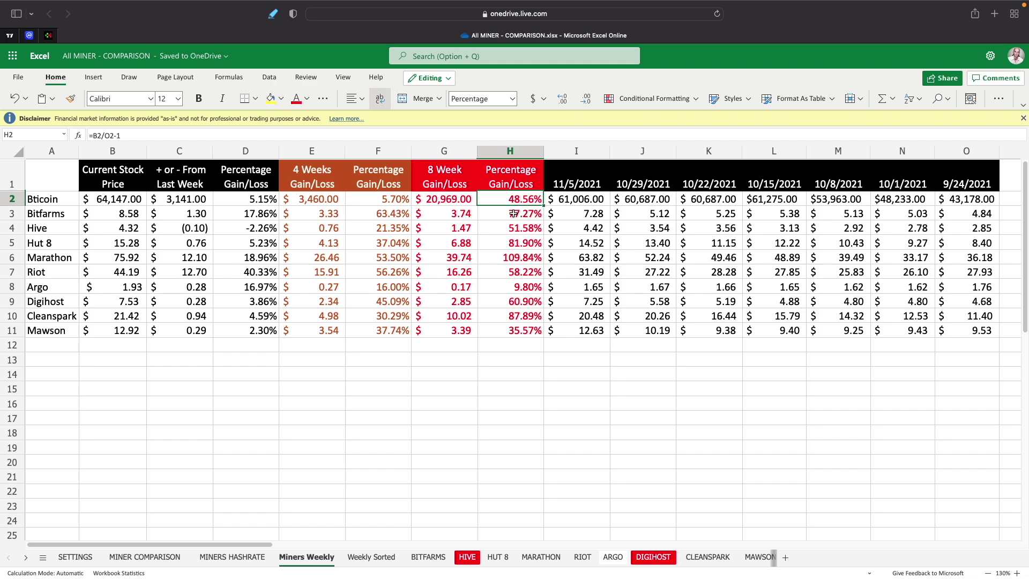
click(522, 217)
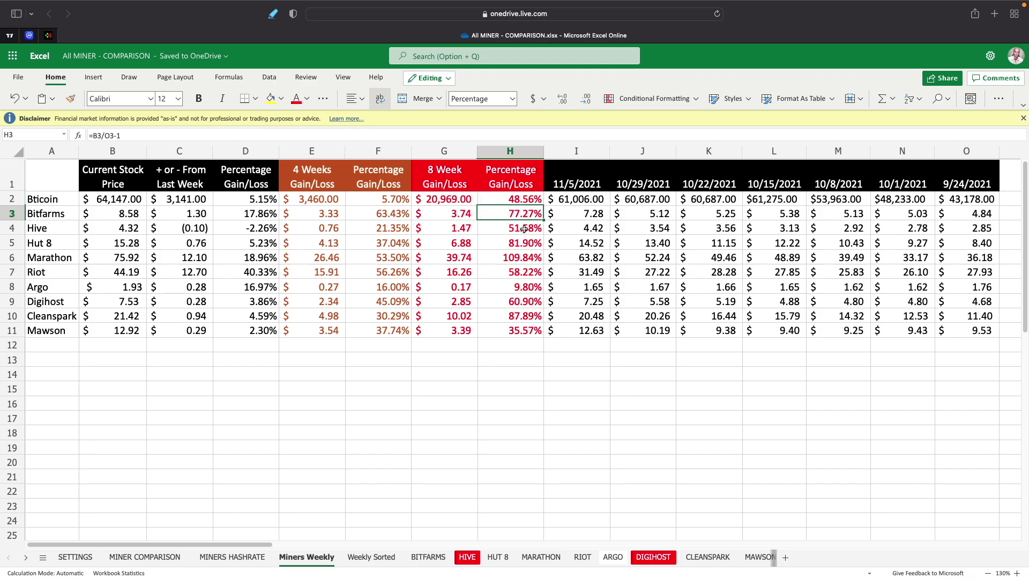
click(524, 229)
click(523, 244)
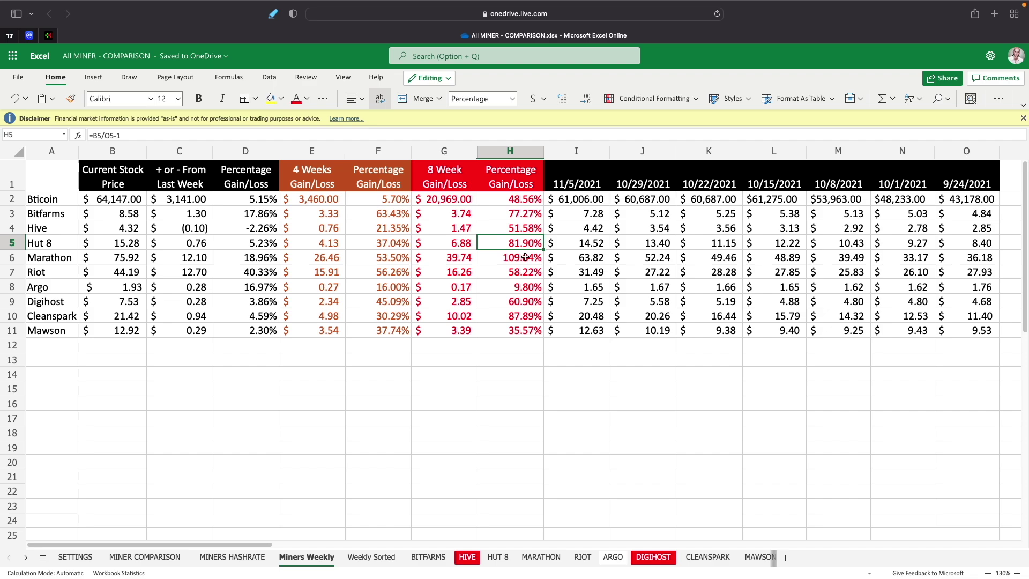
click(524, 261)
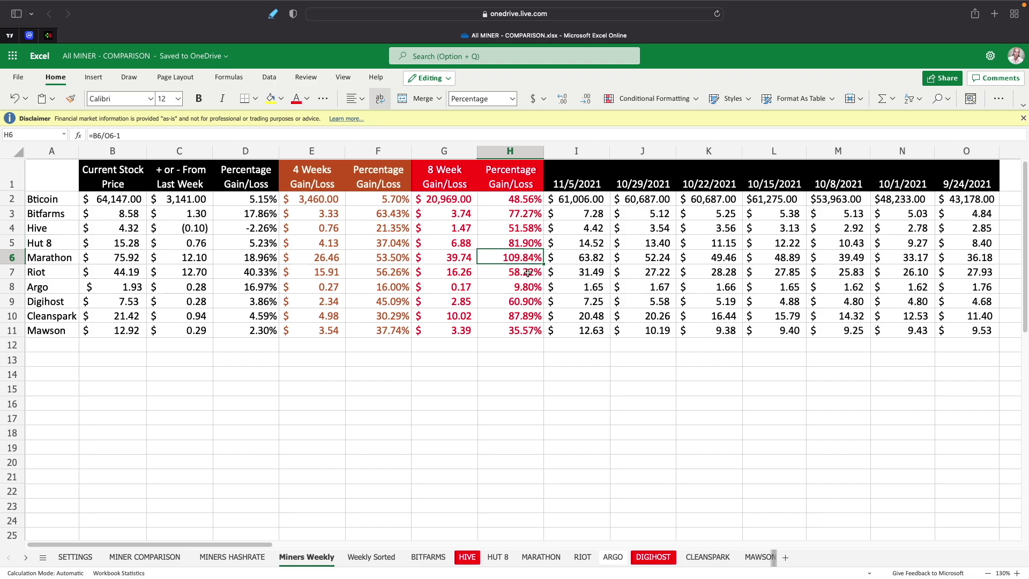
click(529, 272)
click(527, 288)
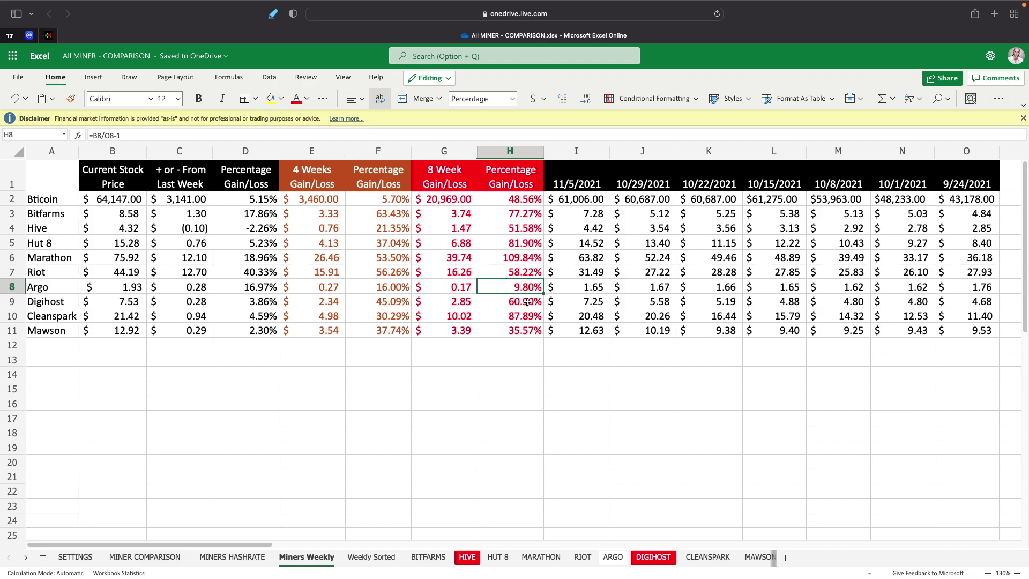
click(524, 304)
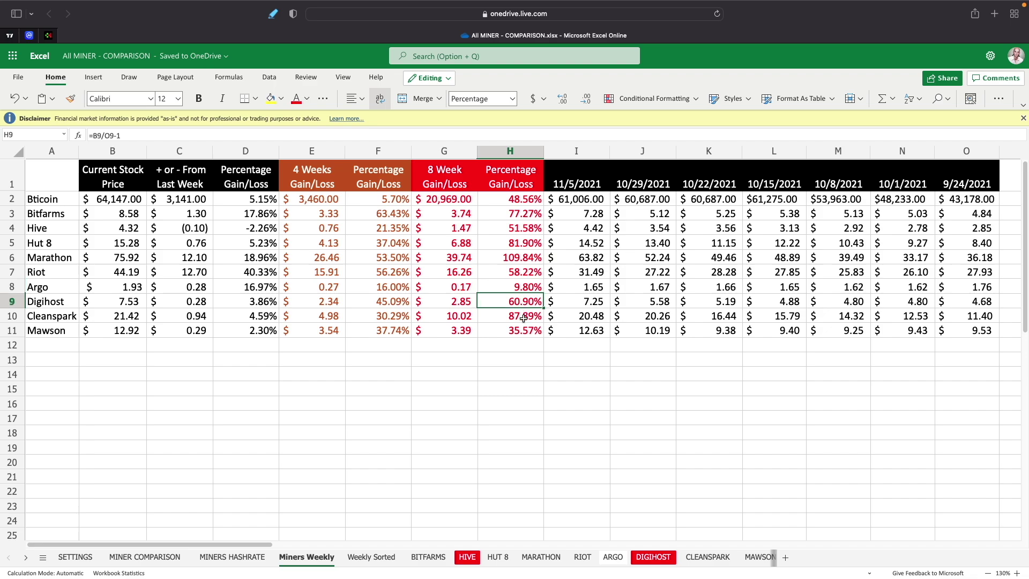
click(524, 318)
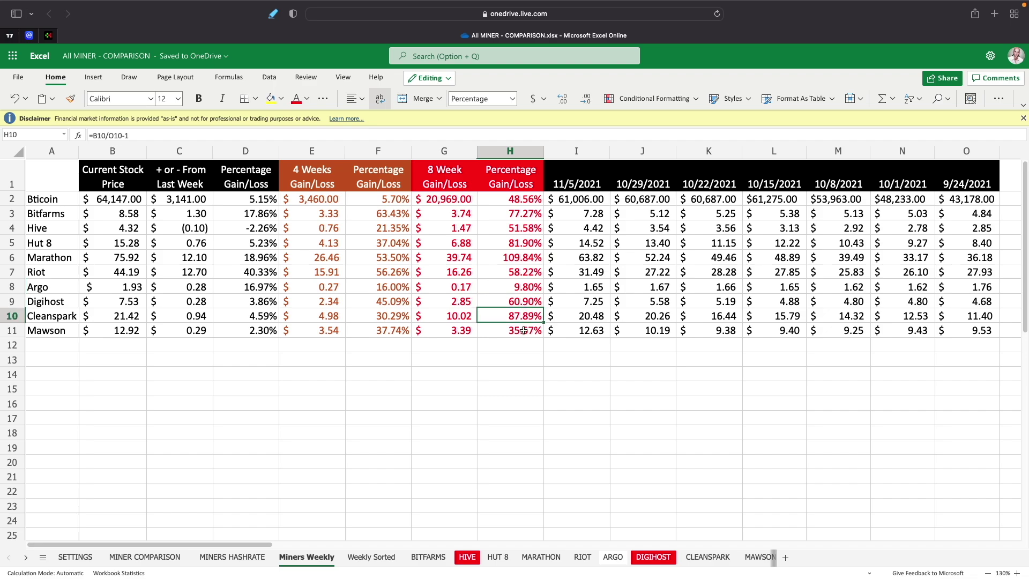
click(527, 332)
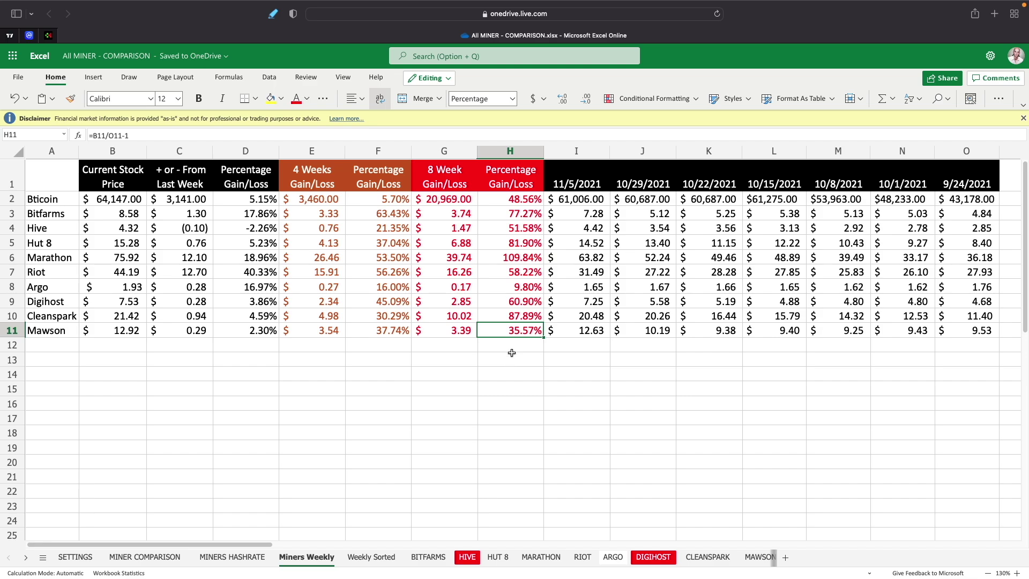
Switch to Keynote's Weekly Percentage Gain/Loss chart, with Riot highest at 40.33%
key(super+Tab)
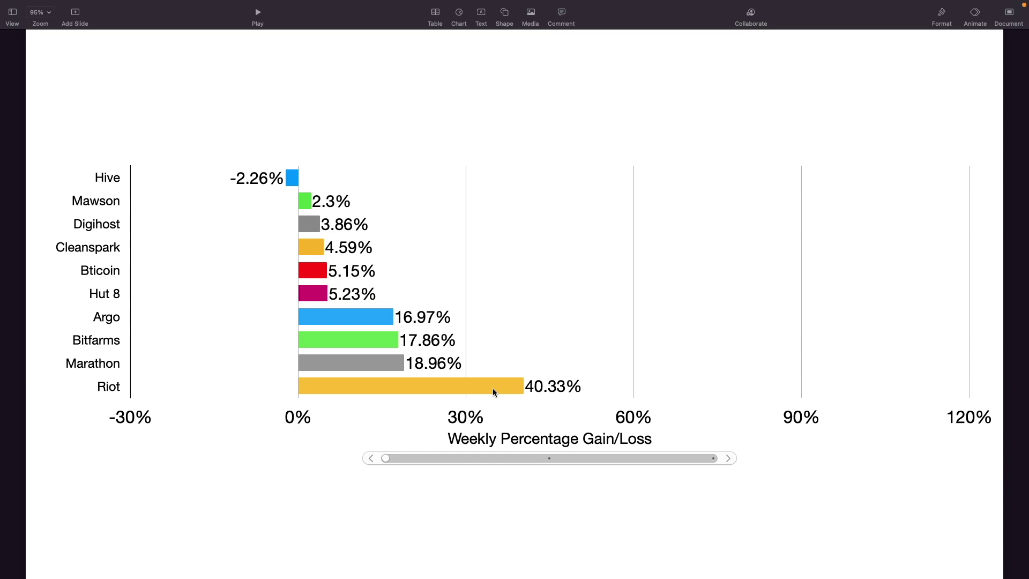
Advance the Keynote bar chart to the 4 Weeks gain/loss data, led by Bitfarms at 63.43%
click(728, 458)
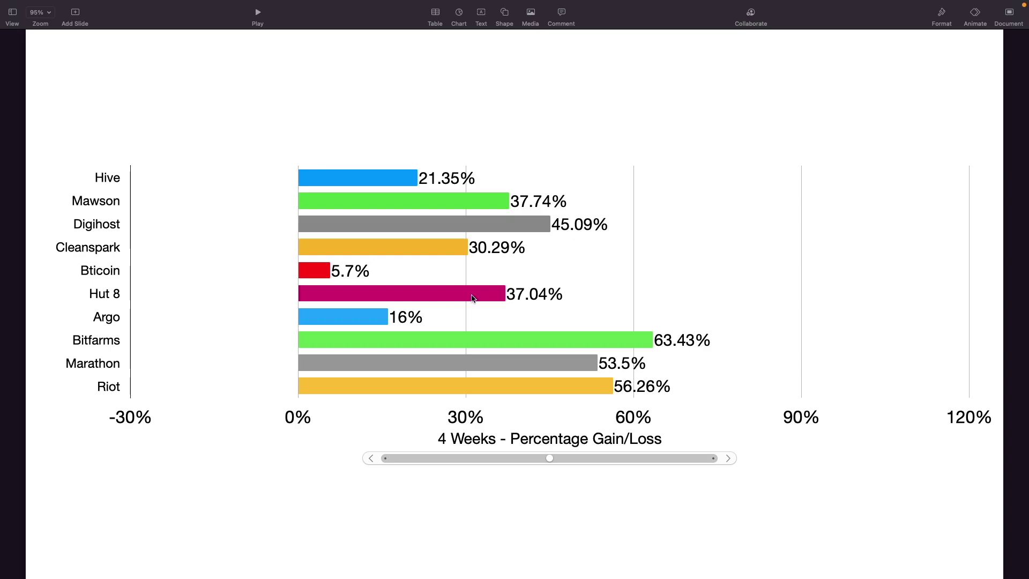
Advance the chart to the 8 Weeks gain/loss data, with Marathon highest at 109.84%
click(729, 458)
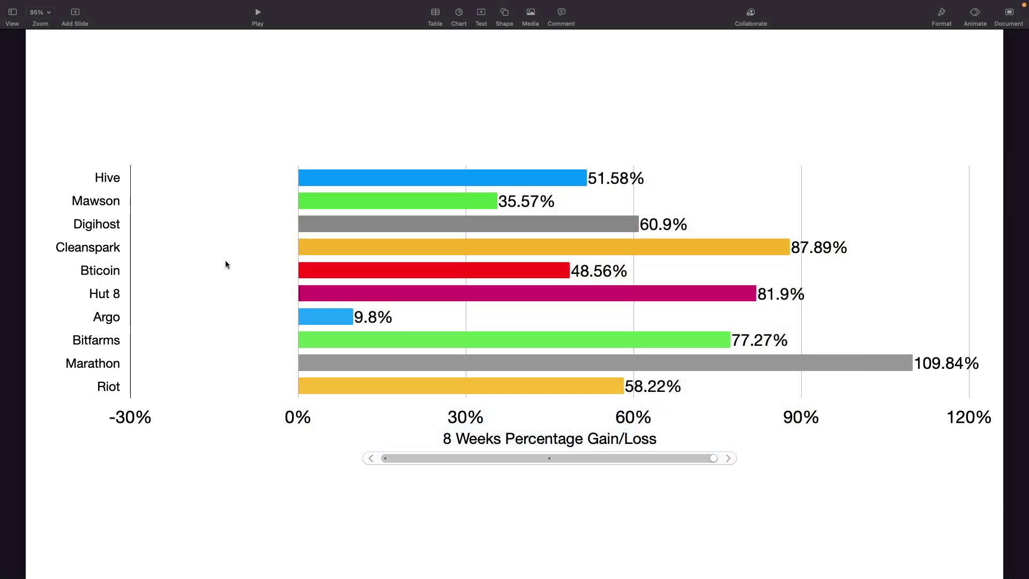
Step the chart through Weekly, 4 Weeks and 8 Weeks, ending on the 4 Weeks data
click(370, 458)
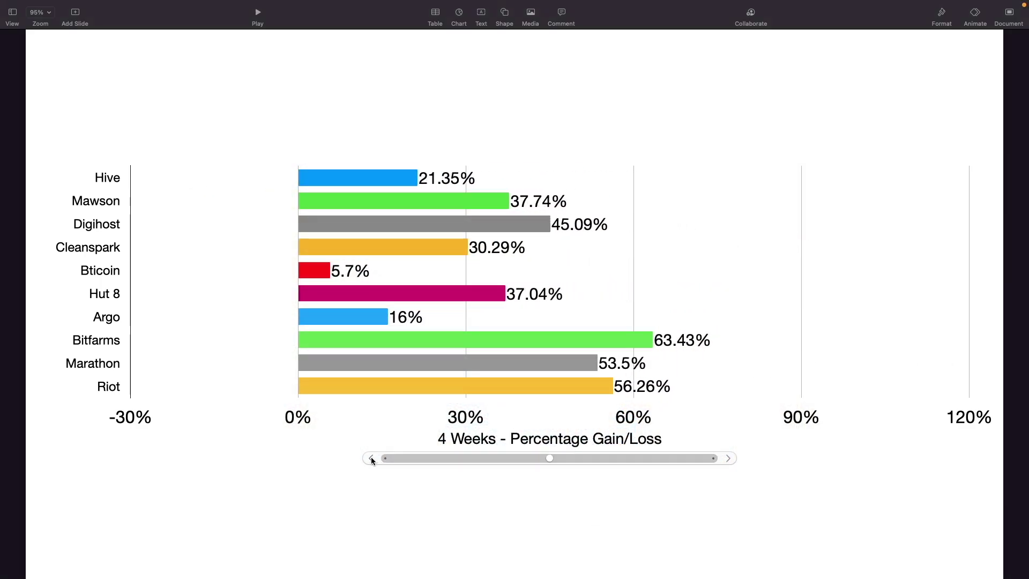
click(371, 458)
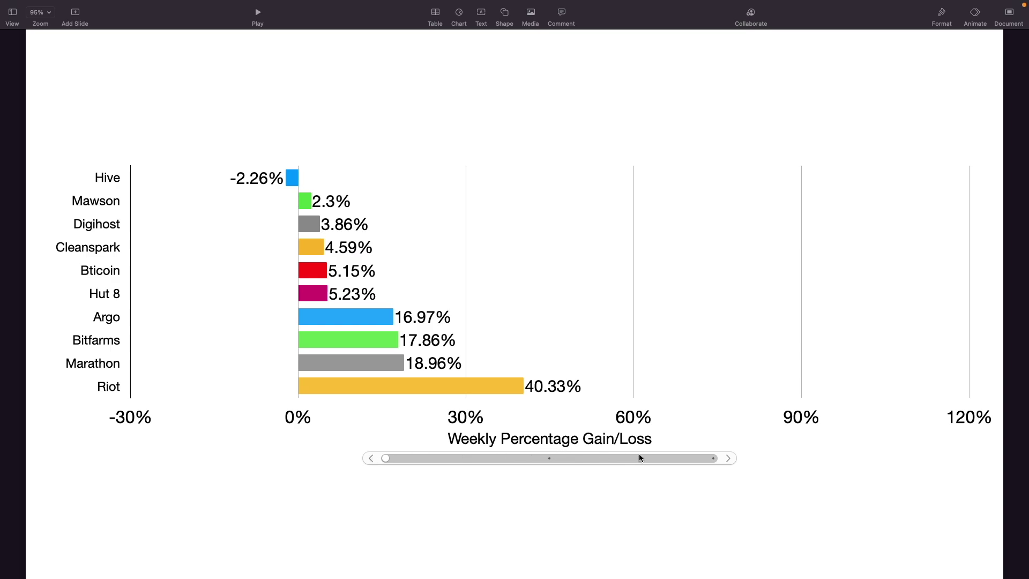
click(726, 458)
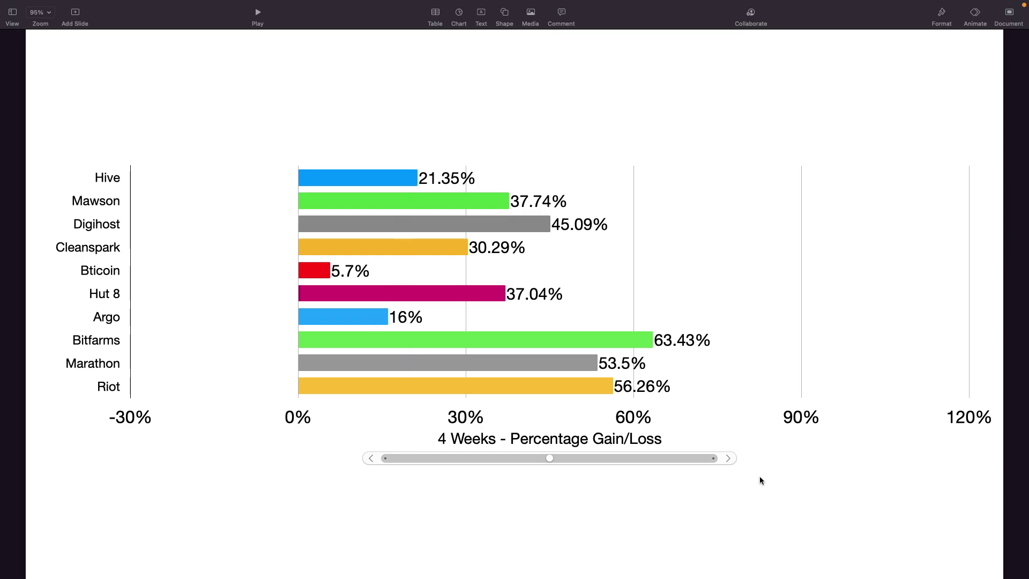
click(728, 459)
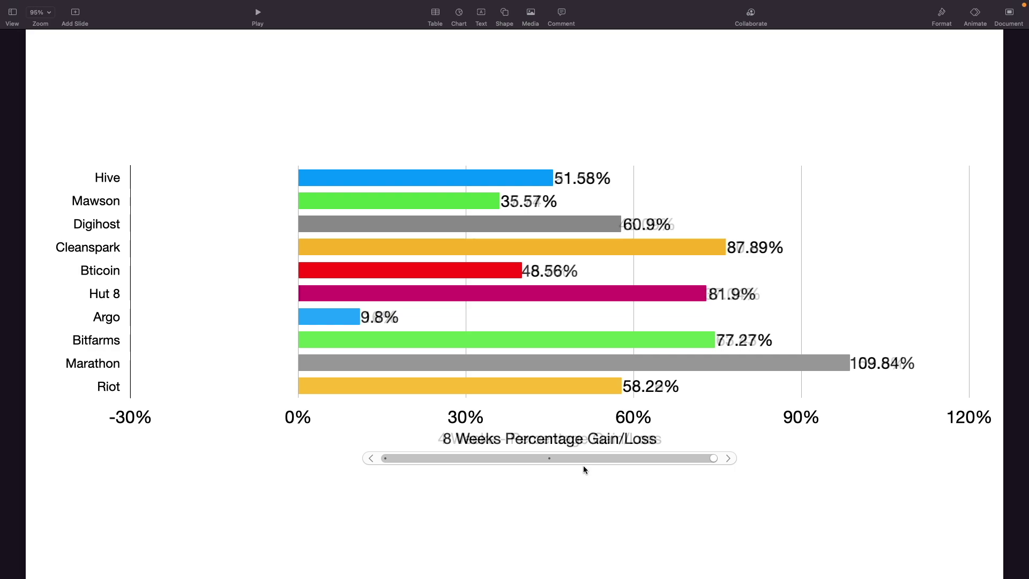
click(372, 459)
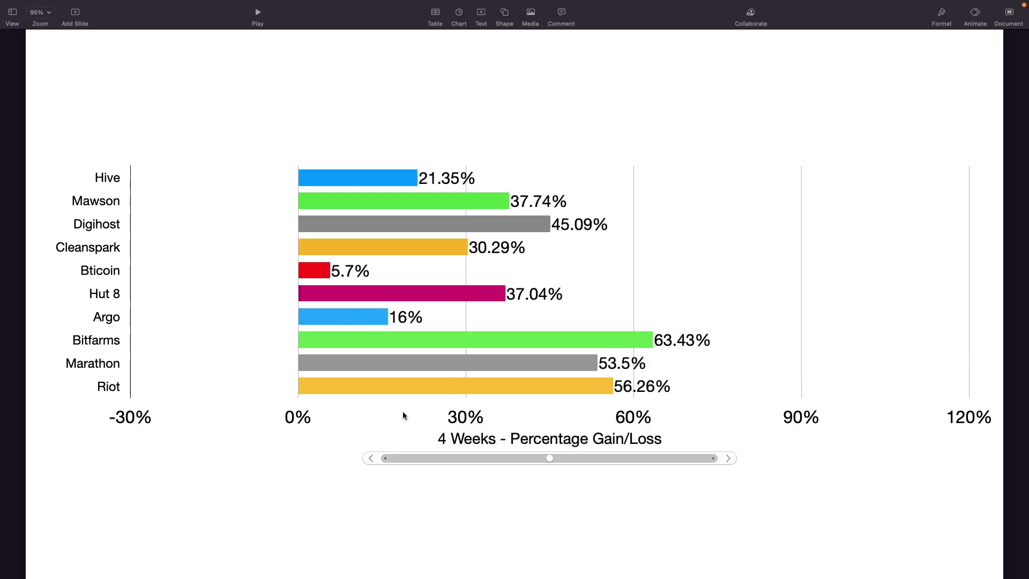